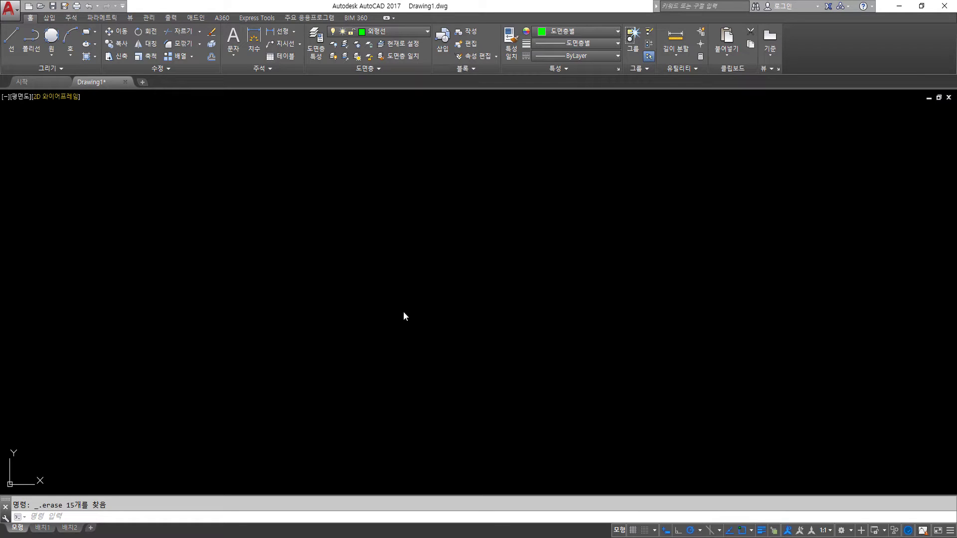
Step: Draw a closed four-sided outline with a 60 left side, 120 base and 80 right side
text(l)
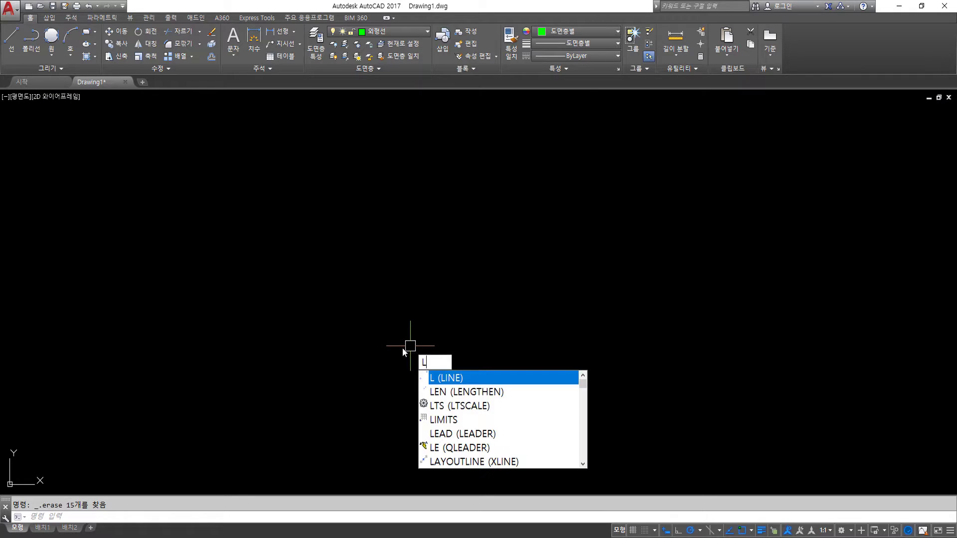
key(Return)
click(304, 248)
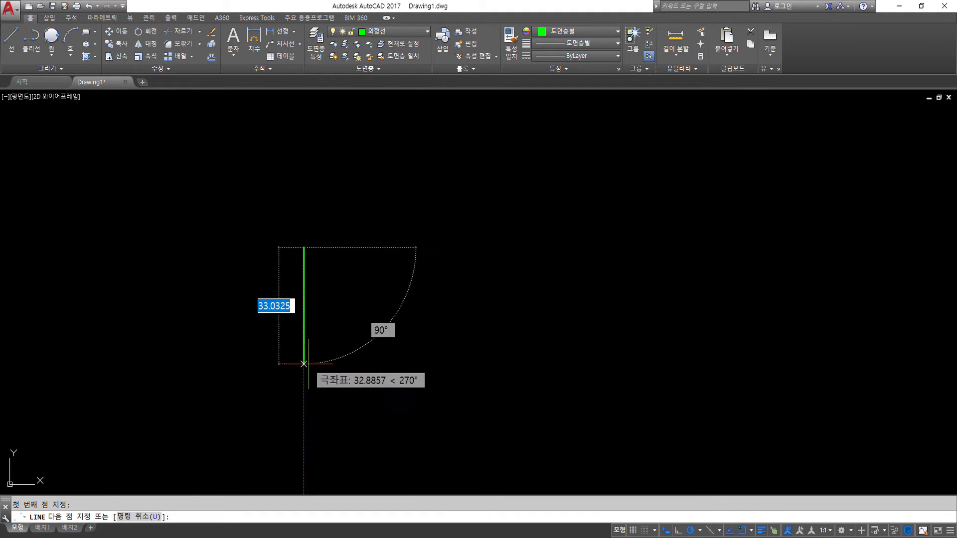
text(60)
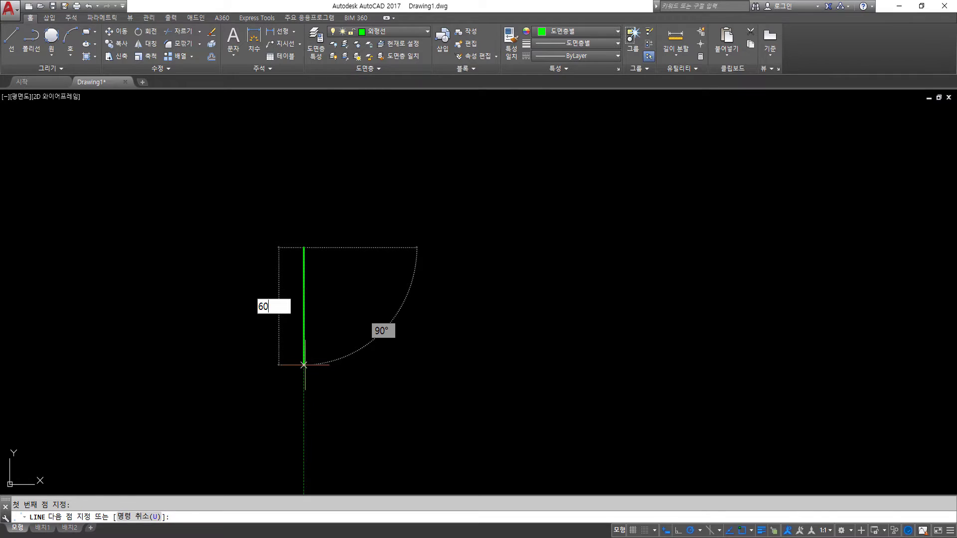
key(Return)
scroll(309, 369, down, 3)
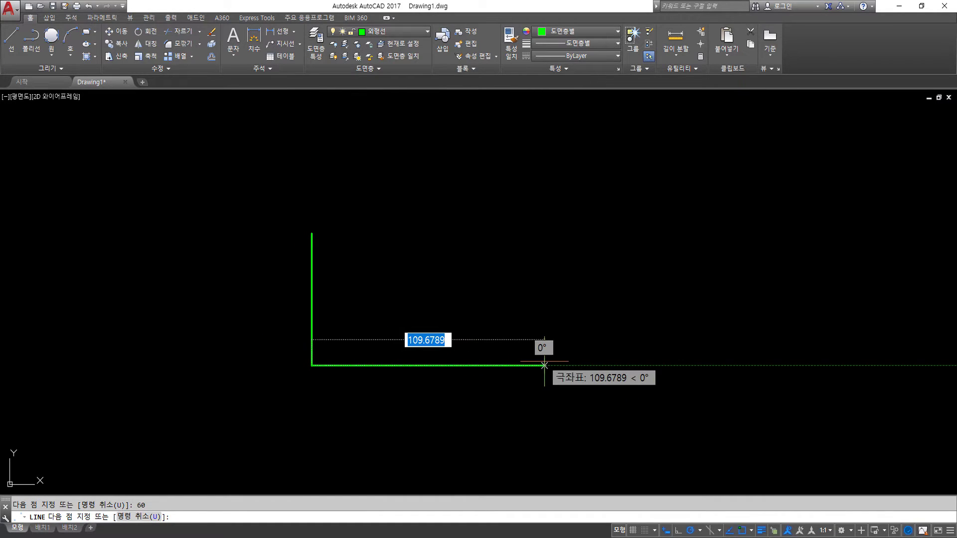
text(120)
key(Return)
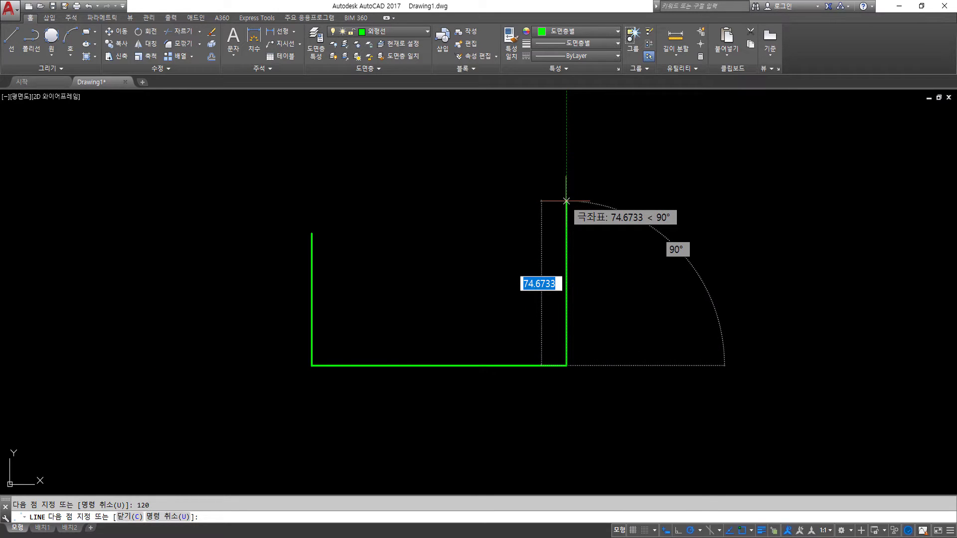
text(80)
key(Return)
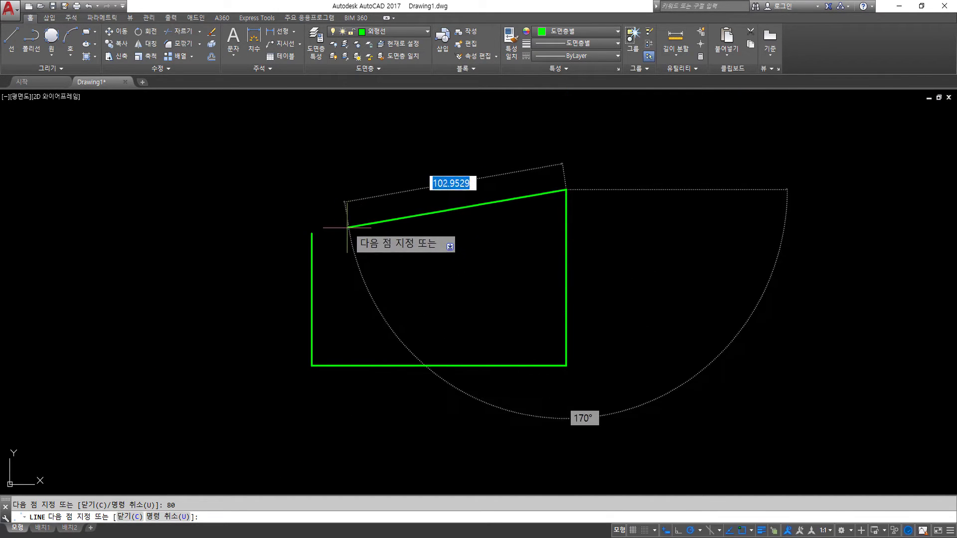
click(311, 232)
key(Return)
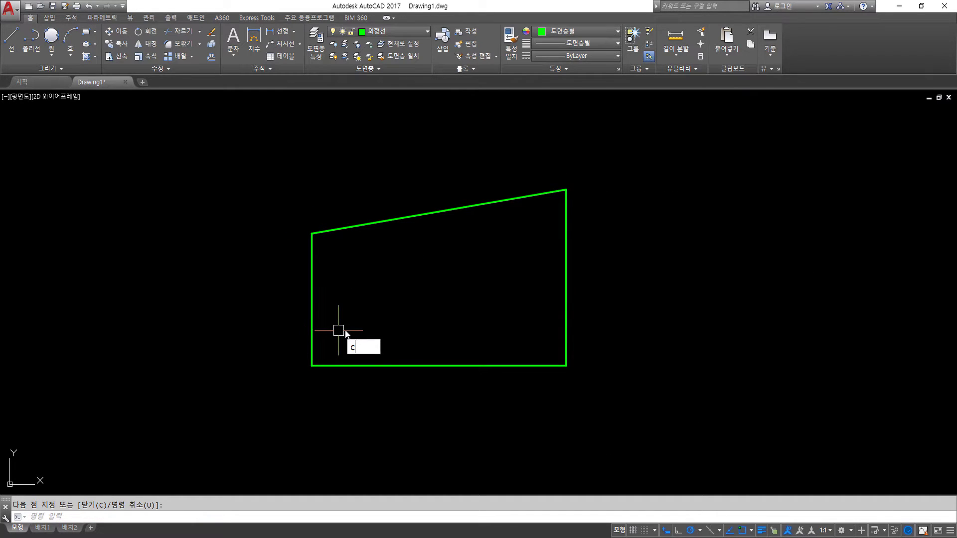
Step: Draw a radius-5 circle tangent to the left side and the base
key(Return)
text(t)
key(Return)
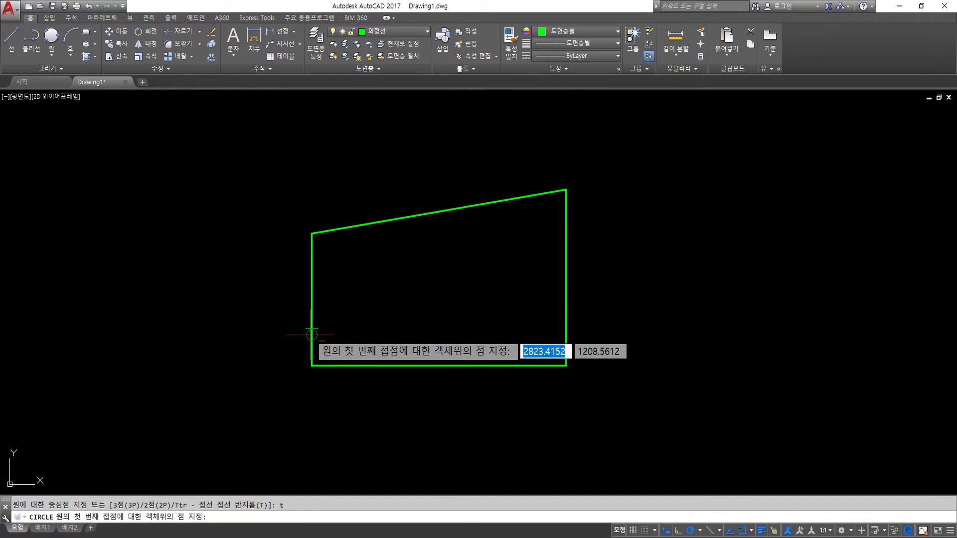
click(312, 334)
click(337, 362)
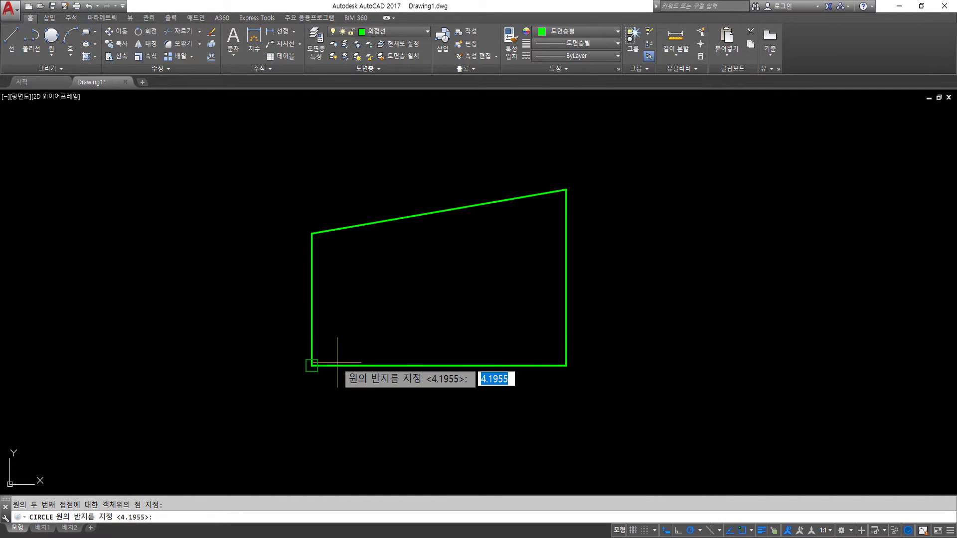
text(5)
key(Return)
scroll(303, 368, up, 2)
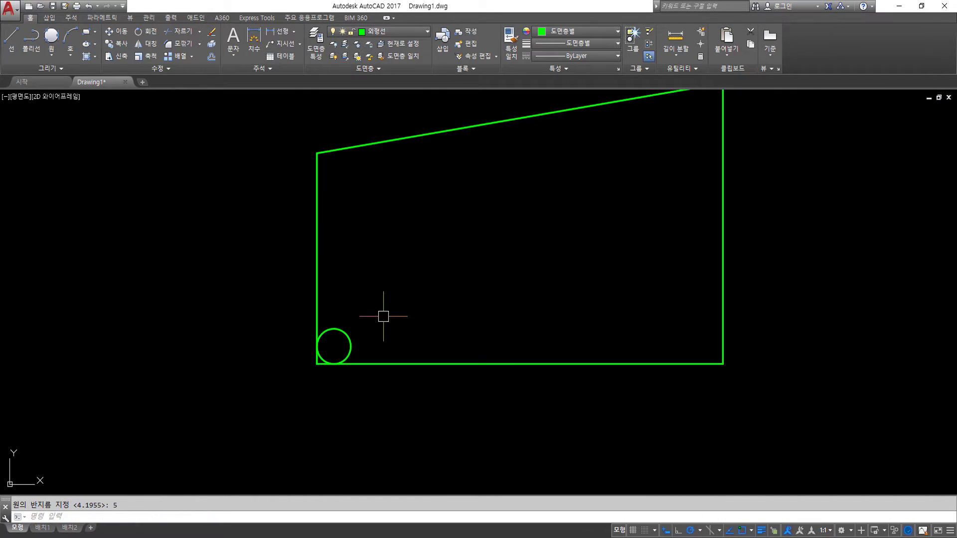
text(c)
Step: Add a radius-10 circle and a radius-15 circle further right inside the shape
key(Return)
click(413, 296)
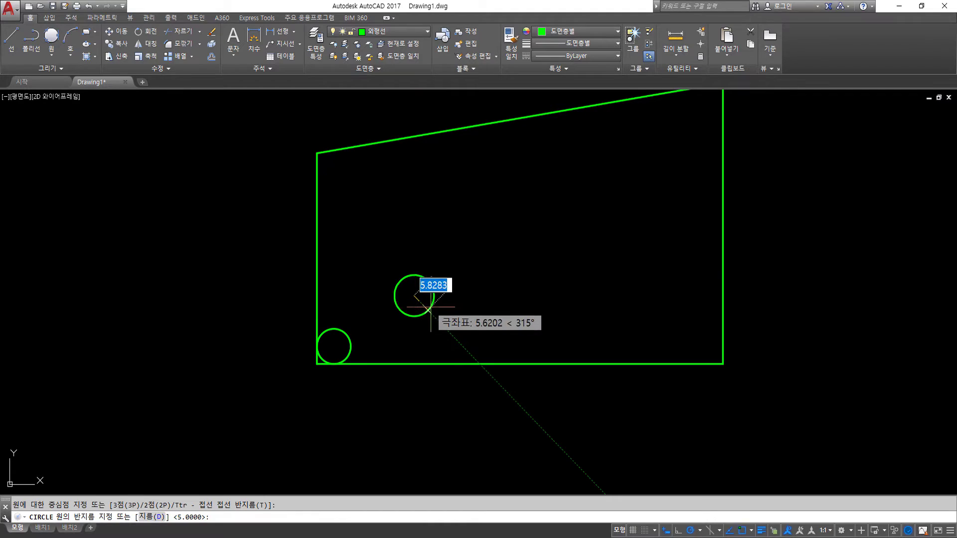
text(1)
key(Return)
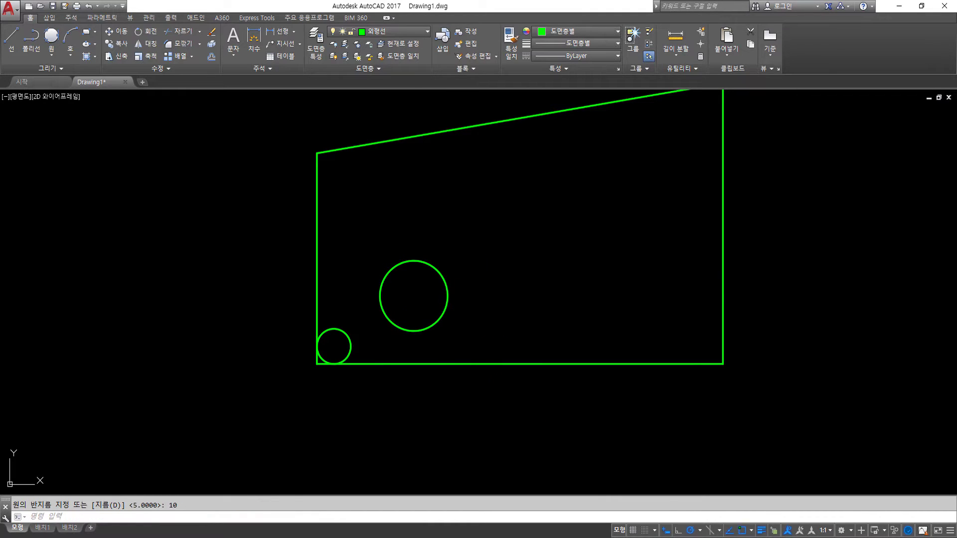
key(Return)
click(503, 262)
text(15)
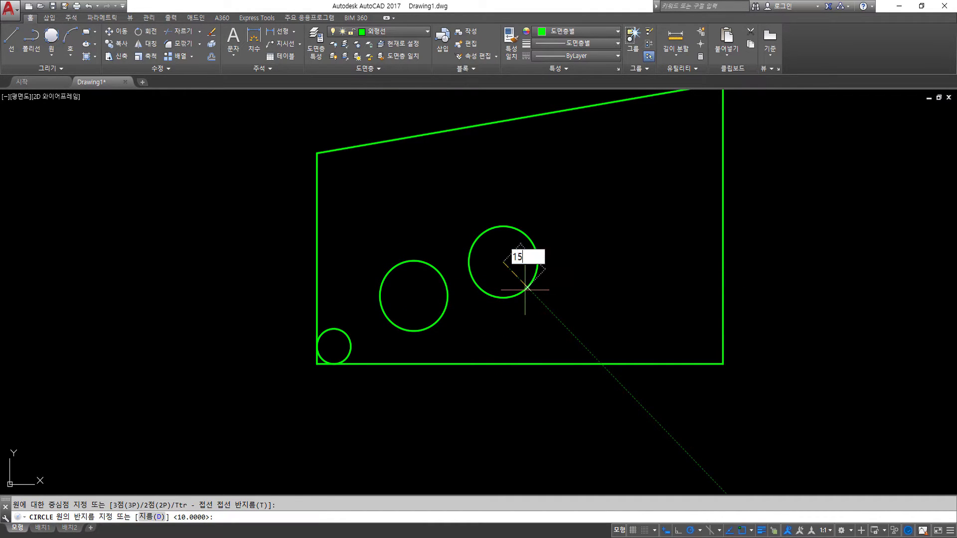
key(Return)
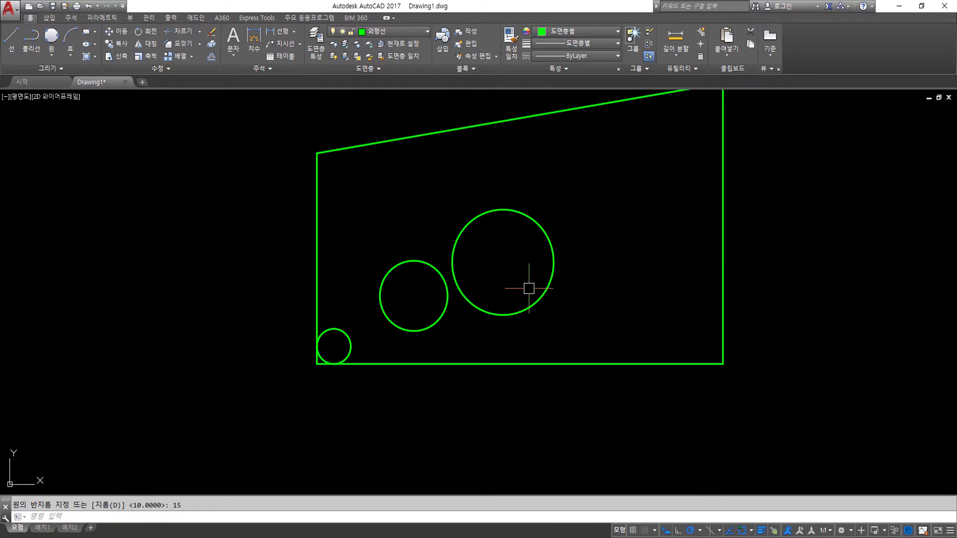
text(4)
key(Return)
click(335, 331)
click(349, 272)
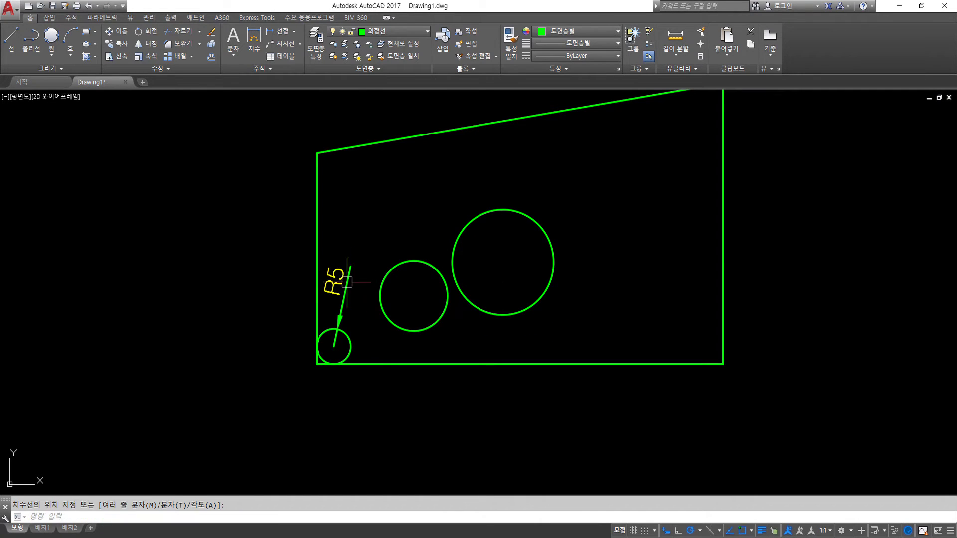
key(Return)
click(401, 264)
click(408, 239)
key(Return)
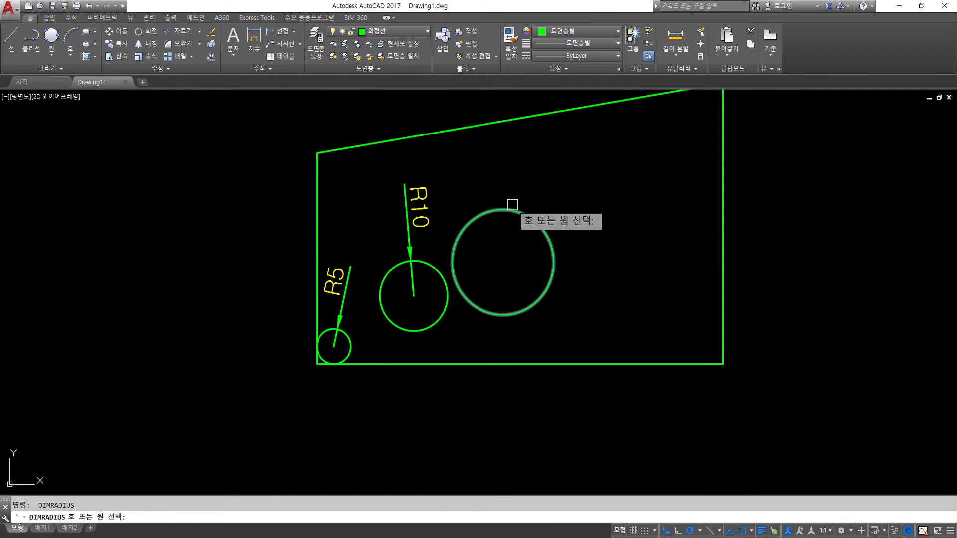
click(513, 208)
click(523, 191)
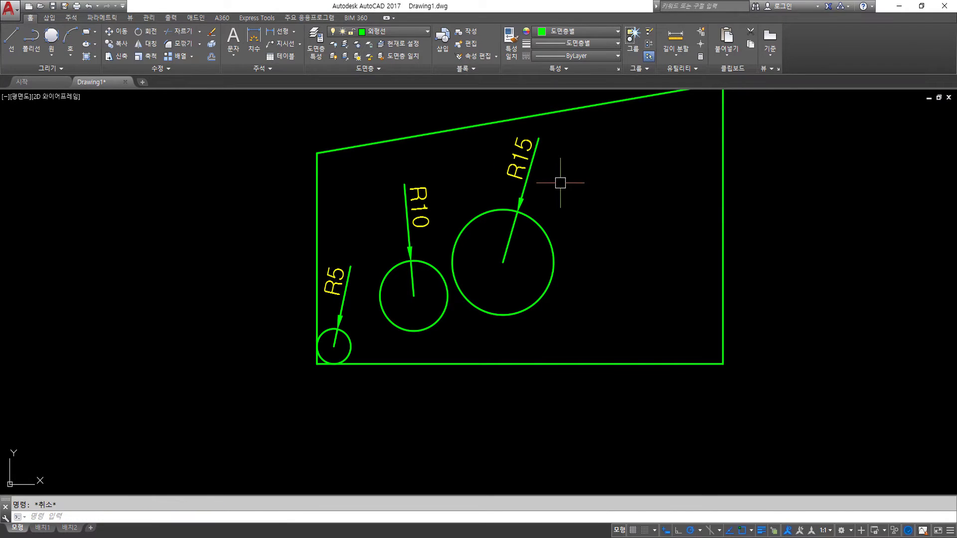
click(526, 180)
click(408, 210)
click(348, 261)
click(342, 280)
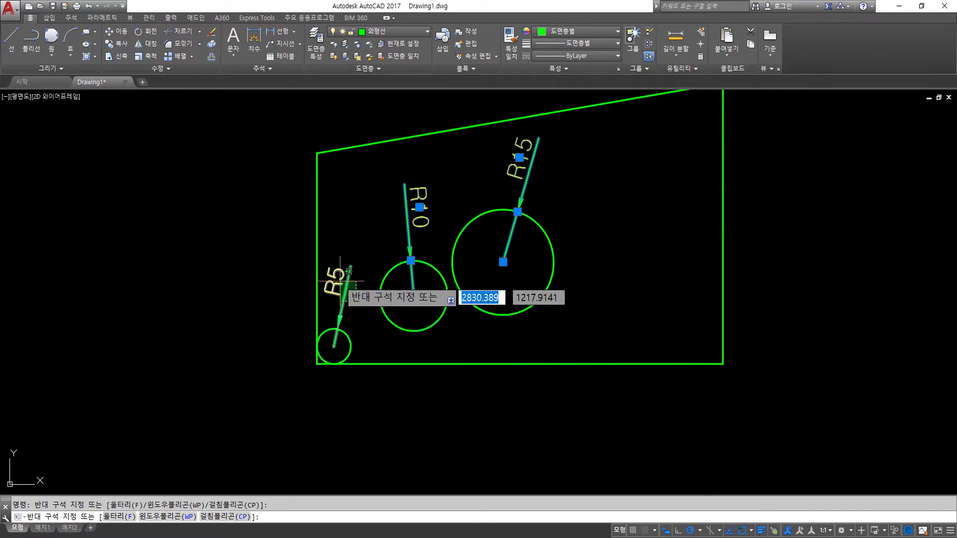
key(Delete)
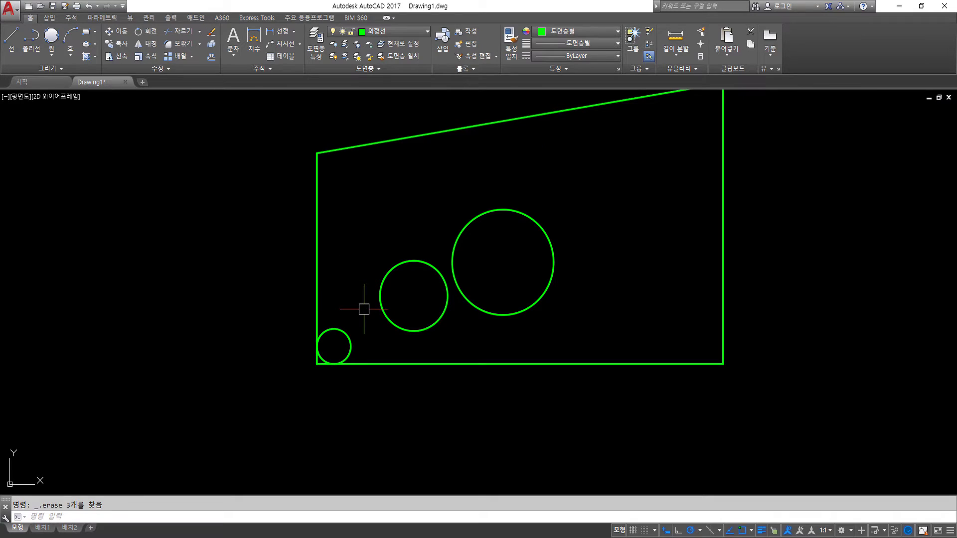
text(m)
Step: Move the radius-10 circle so its left quadrant touches the radius-5 circle
key(Return)
click(380, 291)
key(Return)
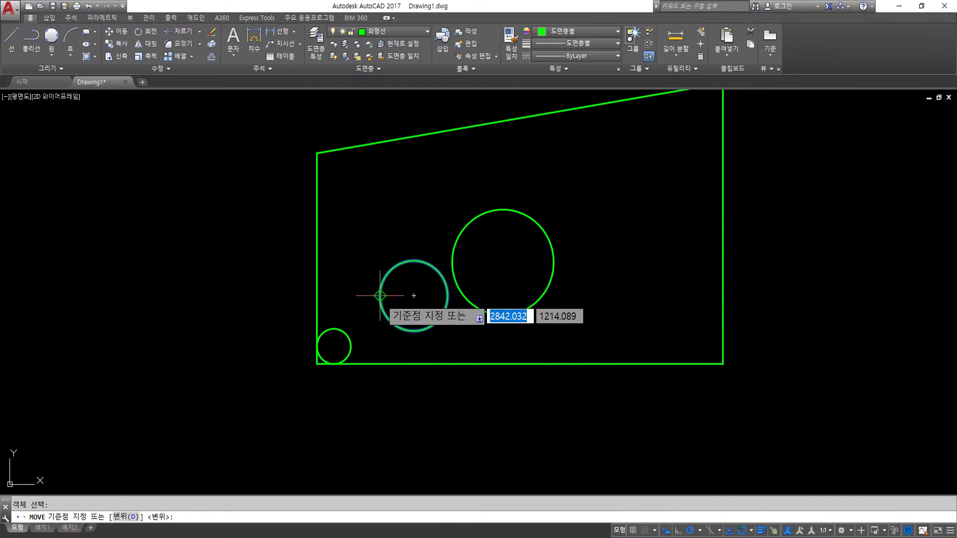
click(380, 295)
click(351, 347)
Step: Move the radius-15 circle so it touches the radius-10 circle
key(Return)
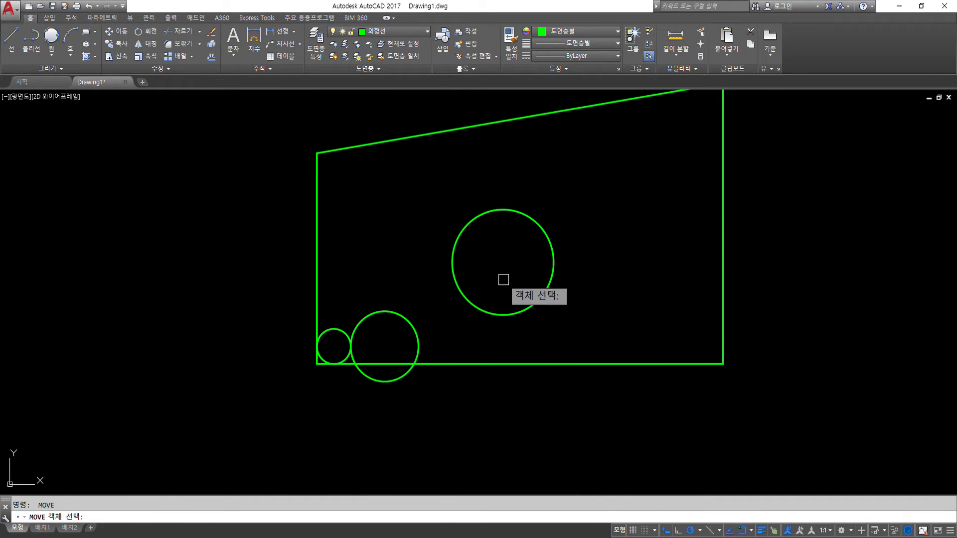
click(502, 277)
click(444, 292)
key(Return)
click(452, 263)
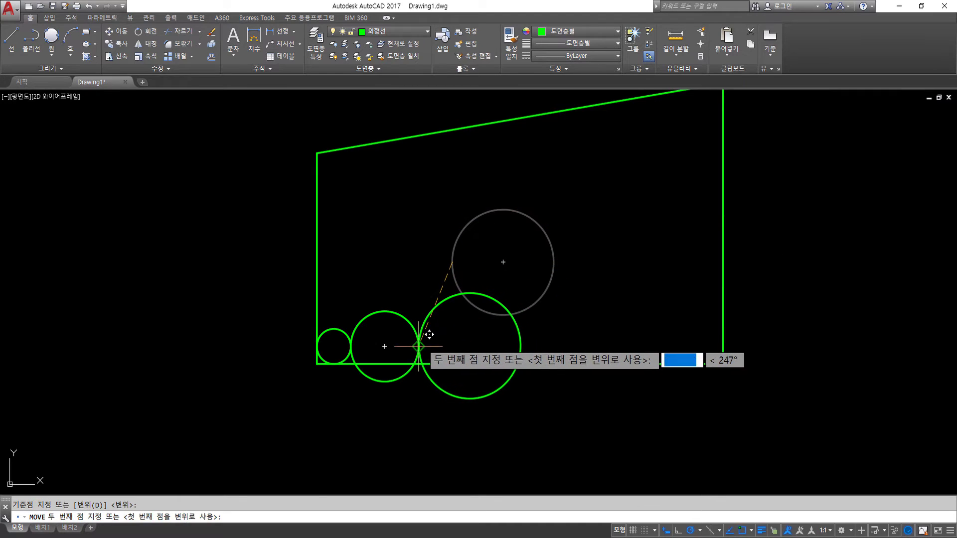
click(430, 334)
middle_drag(554, 313, 510, 364)
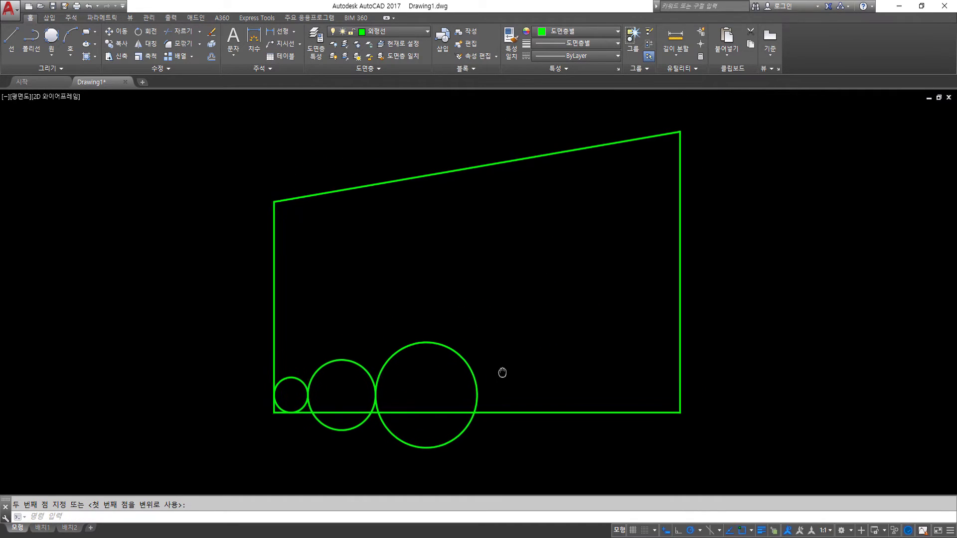
Step: On the 해칭선 layer, draw a radius-15 circle tangent to the slanted top and right side
click(405, 31)
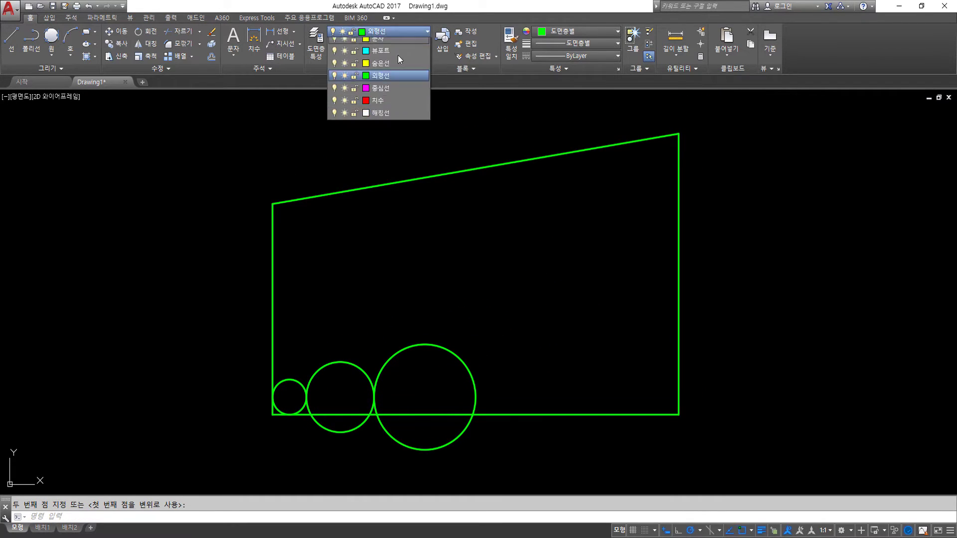
click(387, 156)
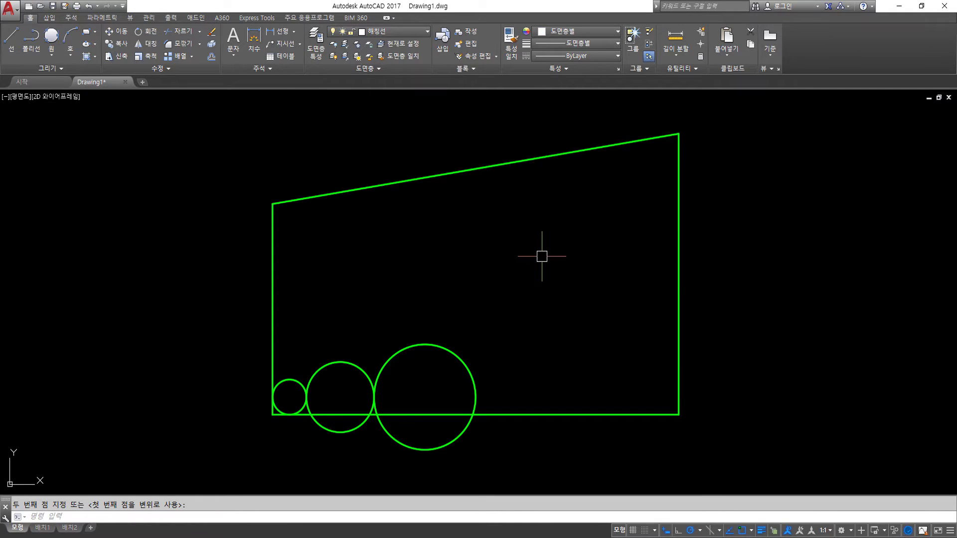
text(c)
key(Return)
text(t)
key(Return)
click(608, 145)
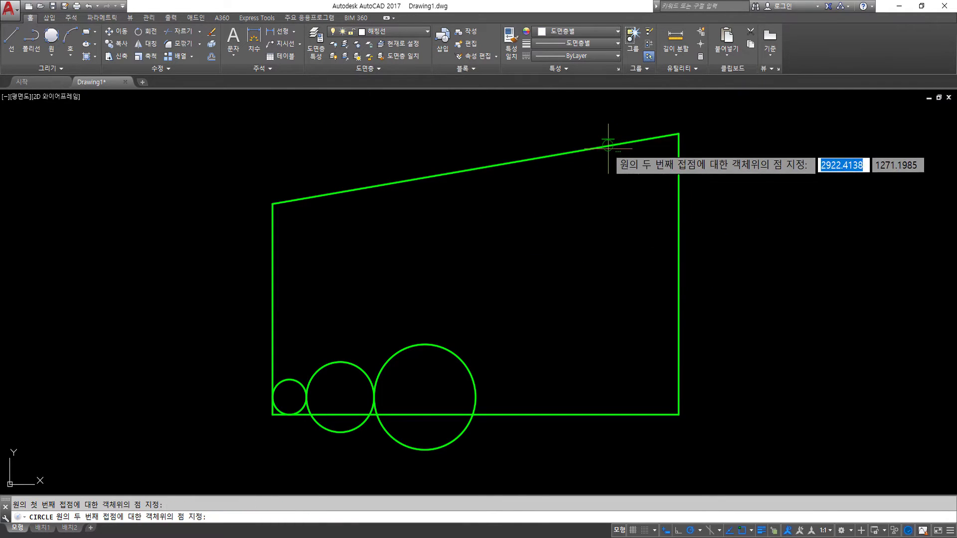
click(677, 209)
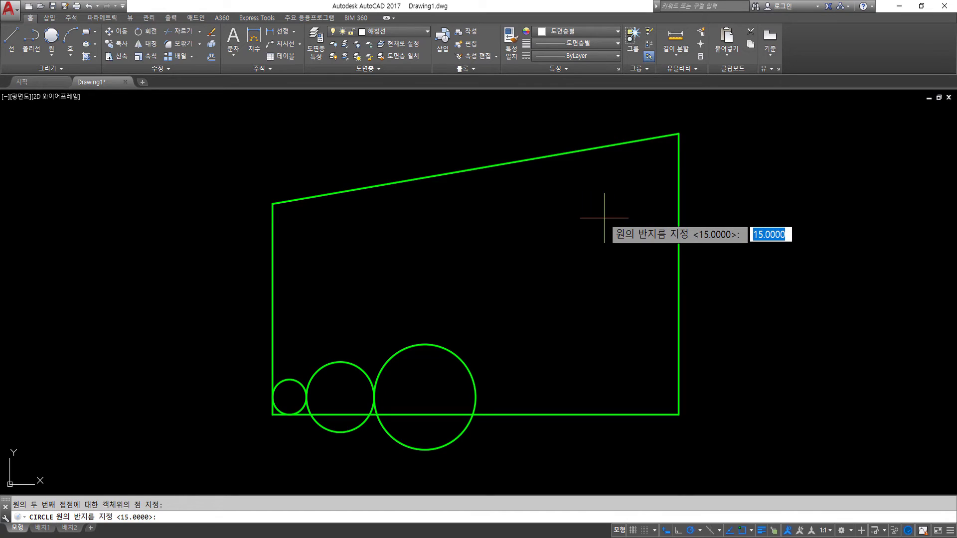
text(15)
key(Return)
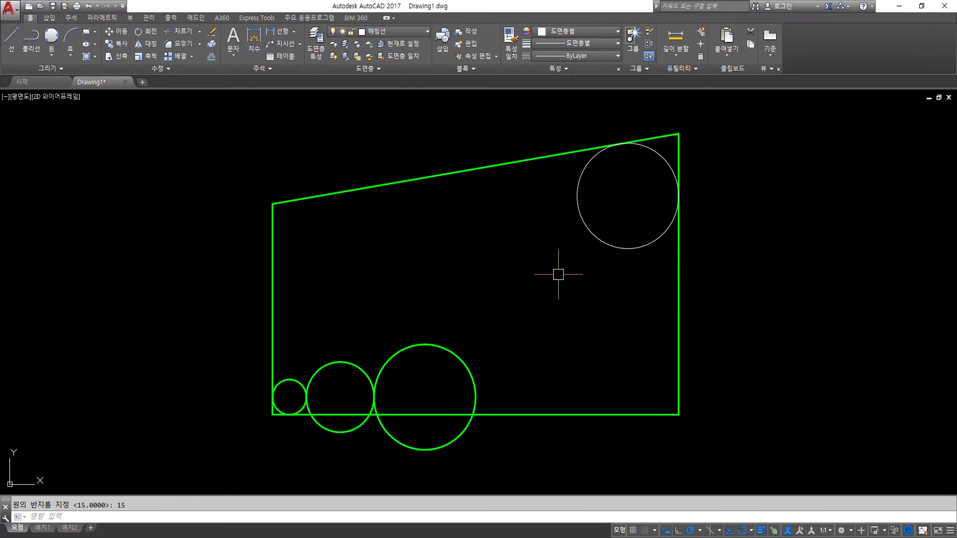
text(4)
Step: Check the two R15 circles with radius dimensions, then delete those dimensions
key(Return)
click(463, 364)
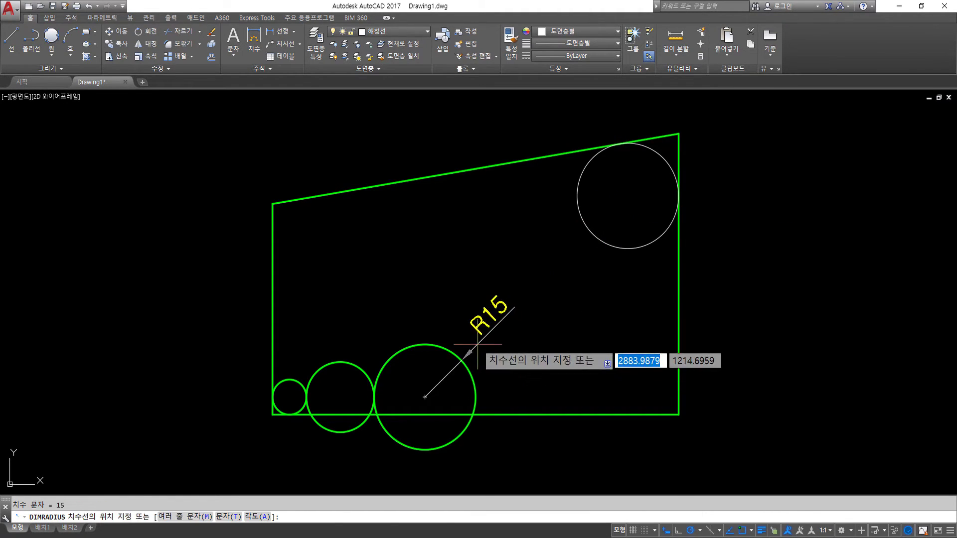
key(Return)
click(617, 249)
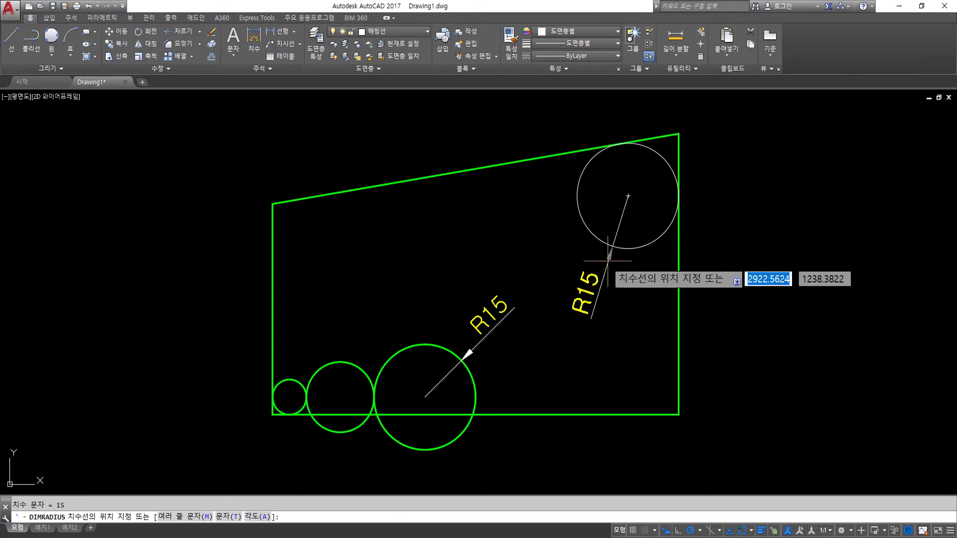
click(588, 340)
click(598, 341)
click(493, 300)
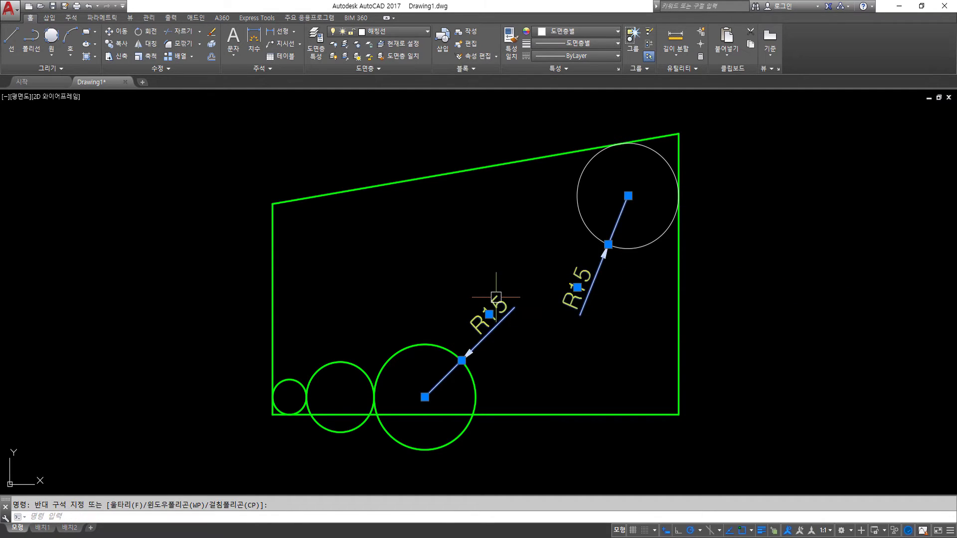
key(Delete)
Step: Draw a diagonal line from the top-right corner to the bottom-left corner
text(l)
key(Return)
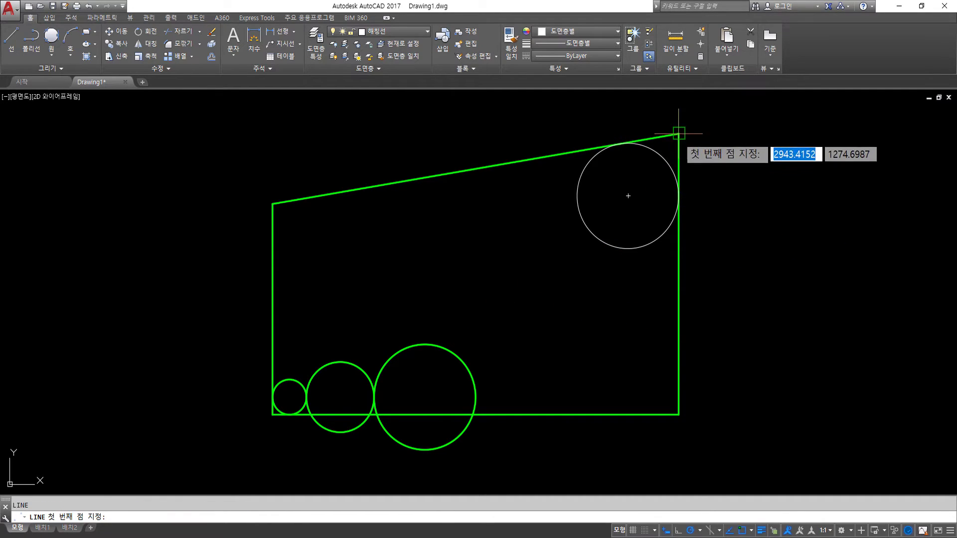
click(679, 134)
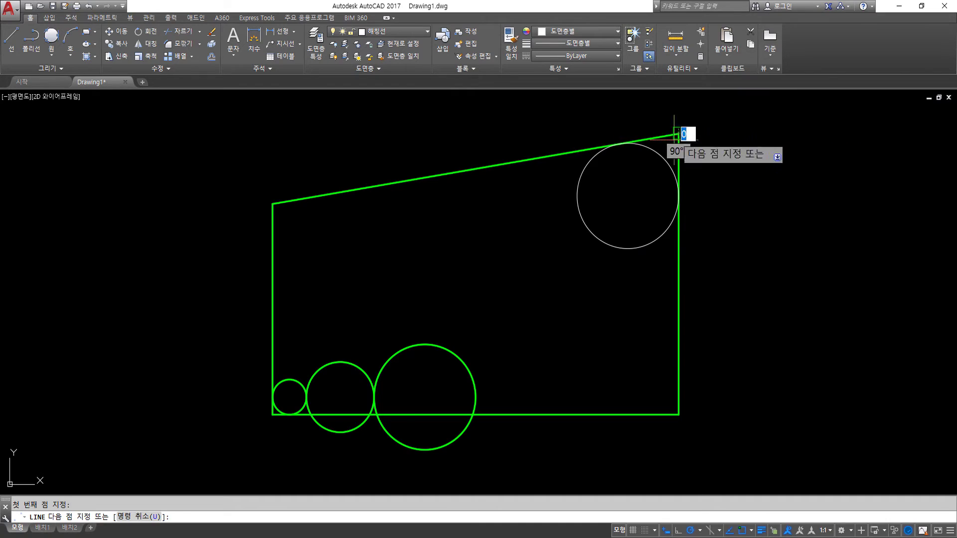
click(270, 415)
key(Return)
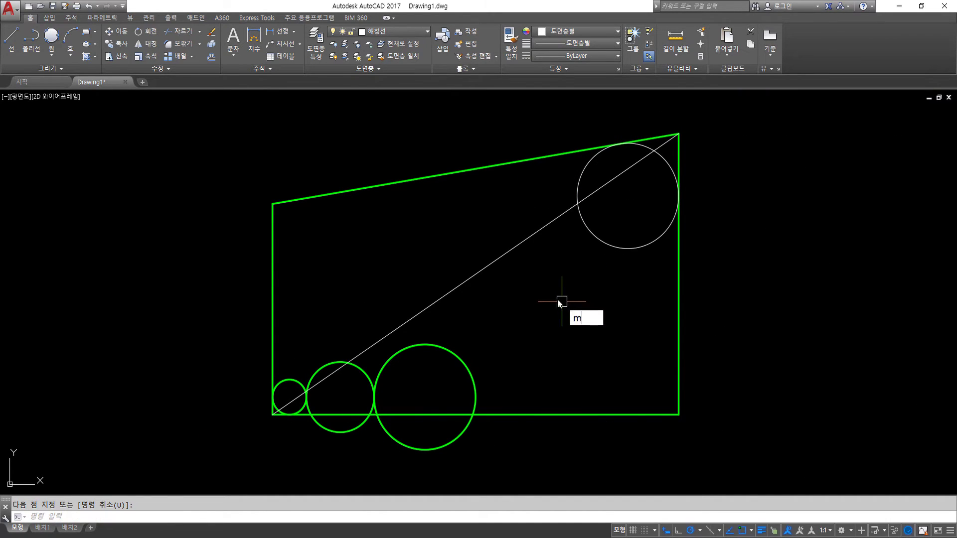
Step: Move the diagonal from the top-right corner onto the upper-right circle's centre
click(503, 213)
key(Return)
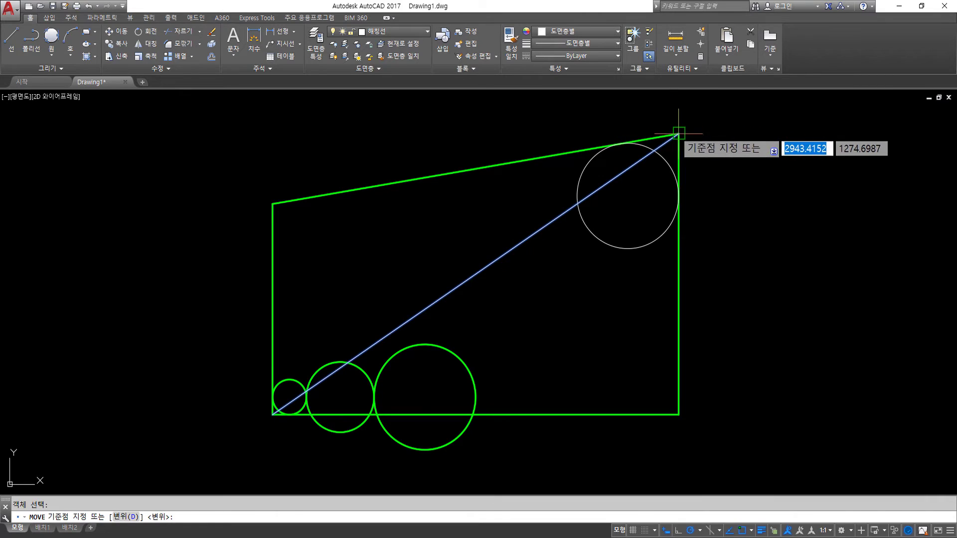
click(679, 134)
click(628, 195)
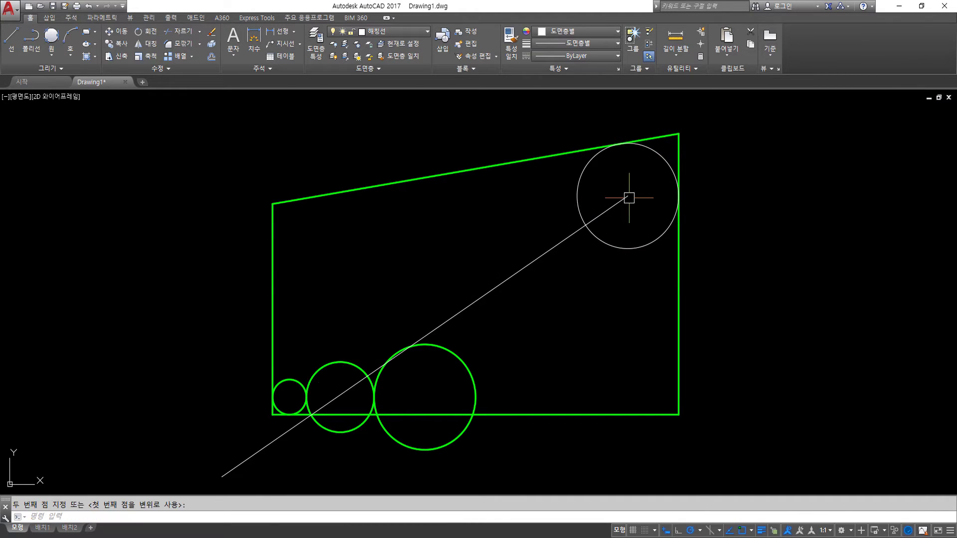
key(Return)
middle_drag(582, 283, 645, 194)
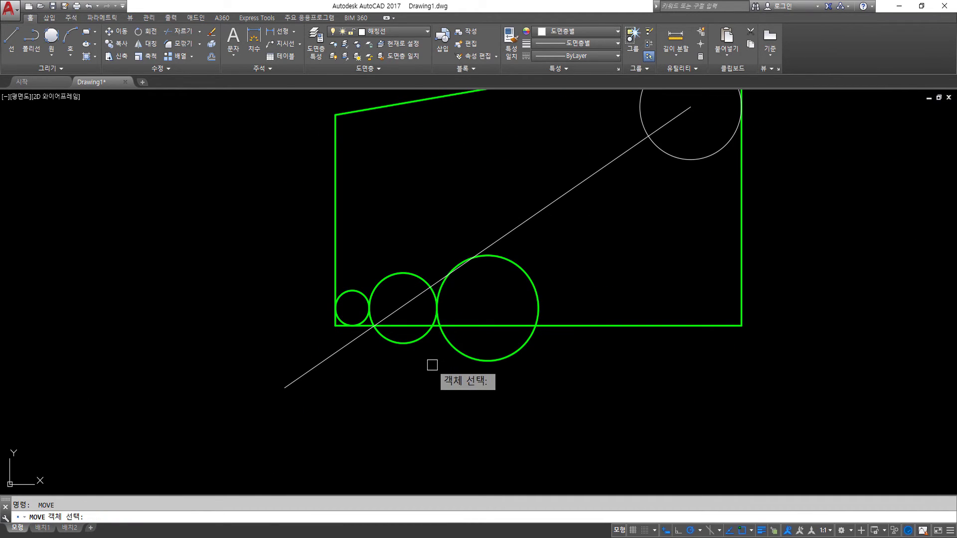
Step: Draw a radius-40 construction circle centred on the small circle
text(c)
key(Return)
click(352, 308)
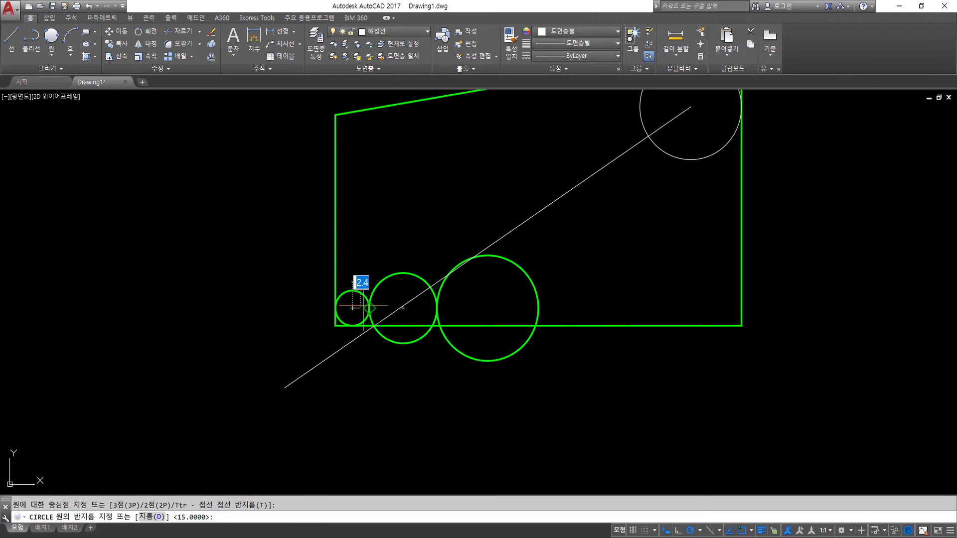
click(488, 308)
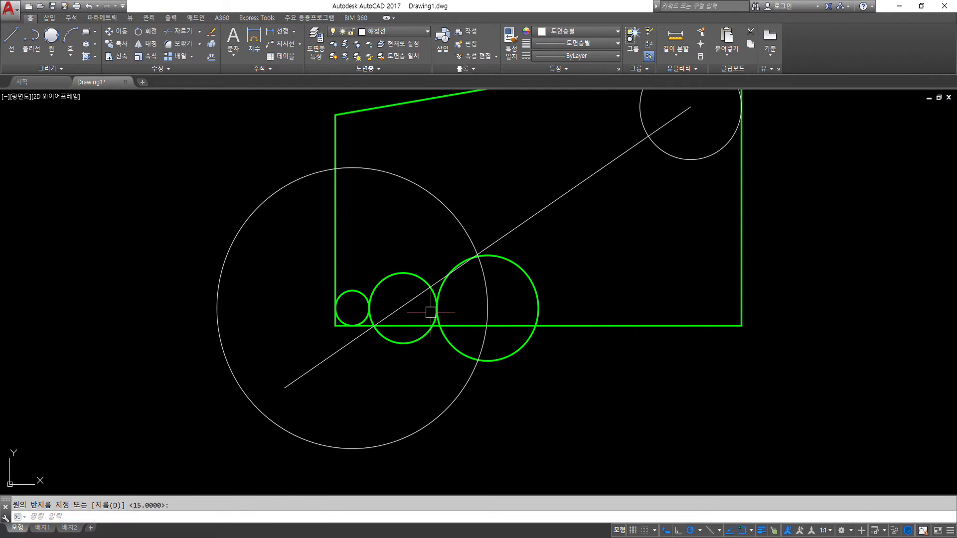
Step: Draw a line from the small circle's centre to where the construction circle meets the big circle
text(l)
key(Return)
click(353, 308)
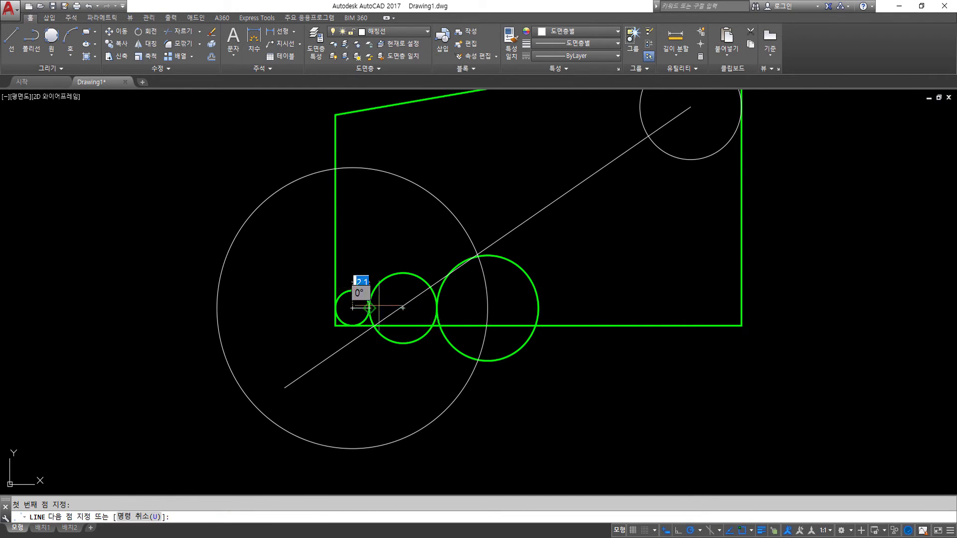
scroll(457, 283, up, 4)
scroll(522, 241, up, 2)
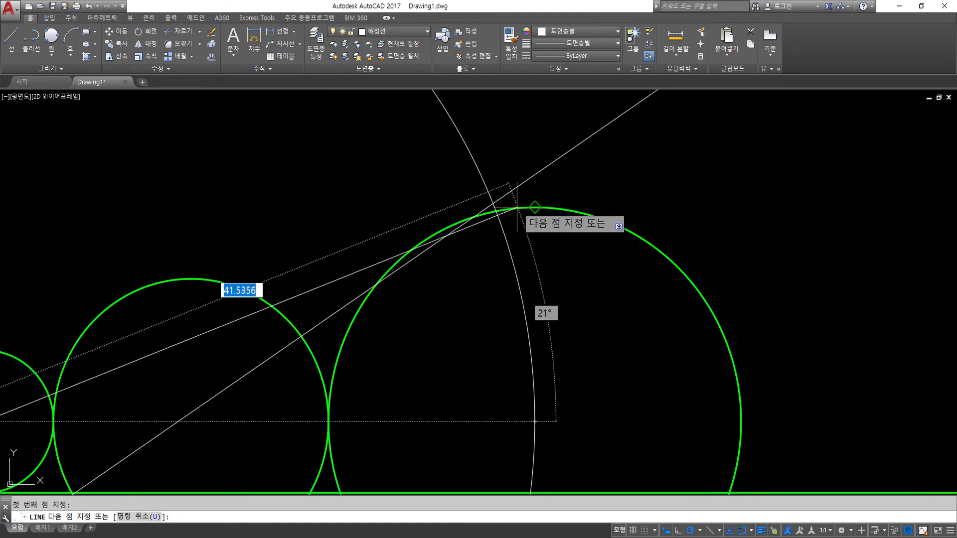
click(493, 203)
scroll(512, 207, down, 6)
Step: Erase the radius-40 construction circle and the long diagonal line
key(Return)
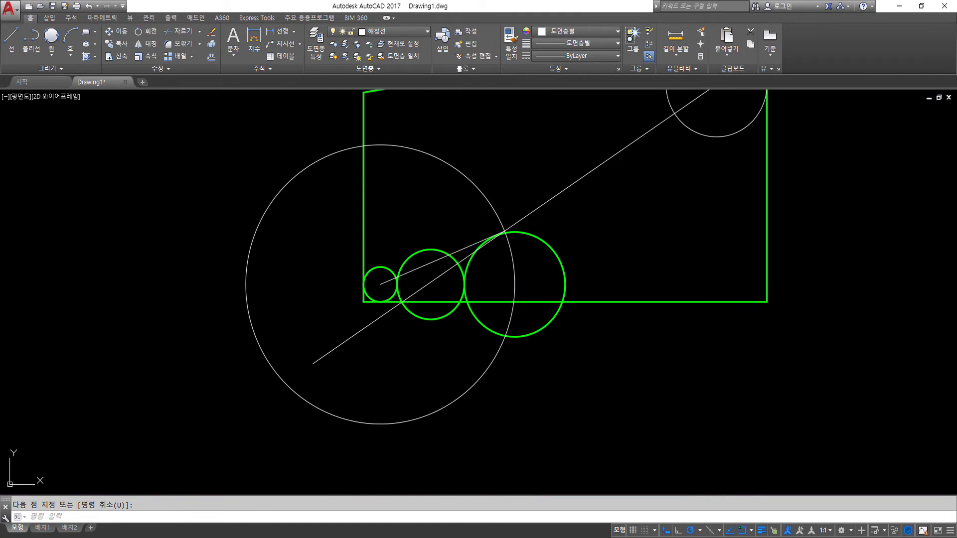
click(494, 413)
click(313, 355)
key(Delete)
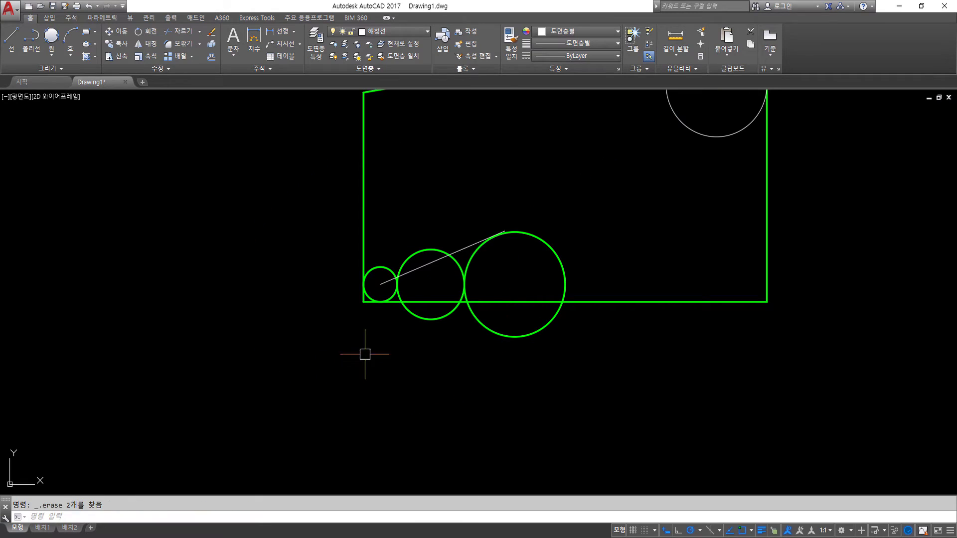
middle_drag(421, 349, 391, 400)
text(r)
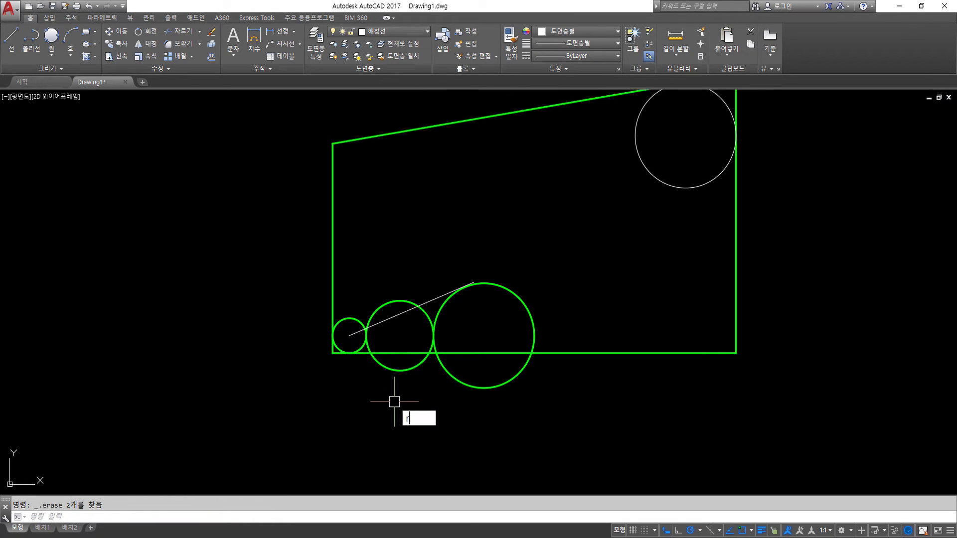
Step: Rotate the bottom circles about the small circle's centre by reference onto the short line
text(o)
key(Return)
click(507, 419)
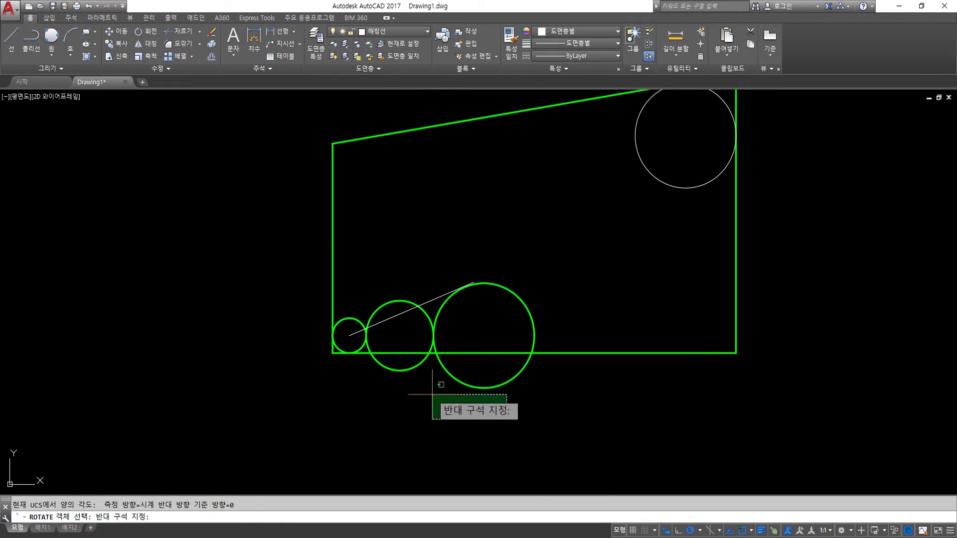
click(402, 372)
key(Return)
click(349, 336)
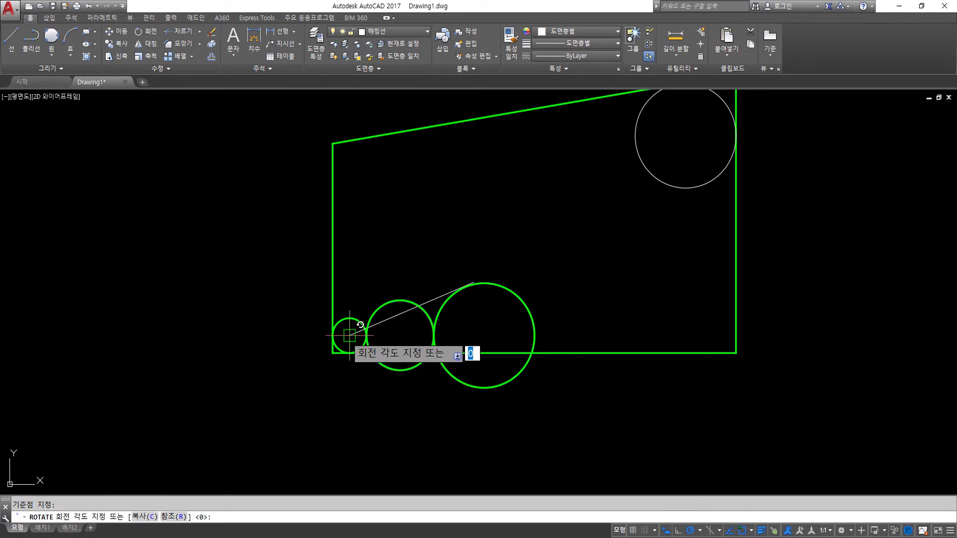
text(r)
key(Return)
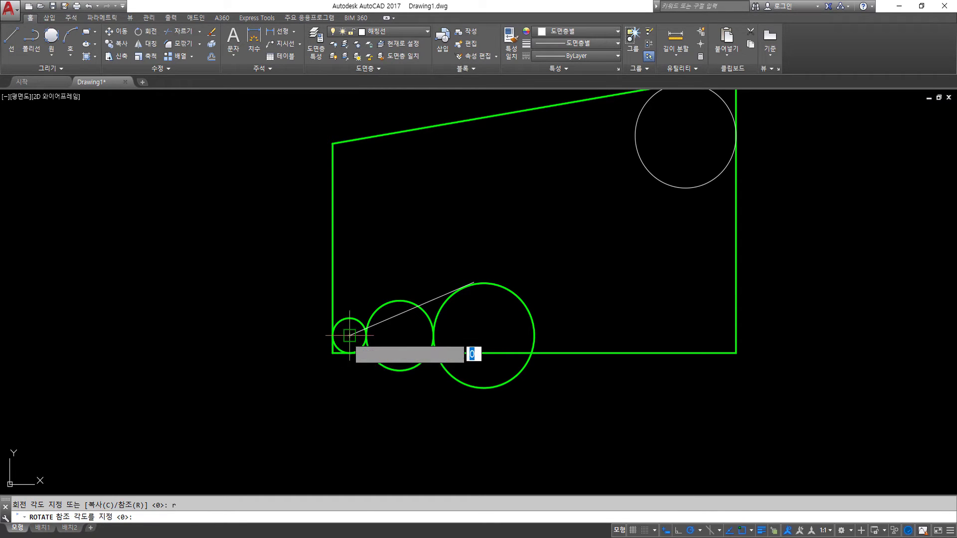
click(350, 336)
click(484, 336)
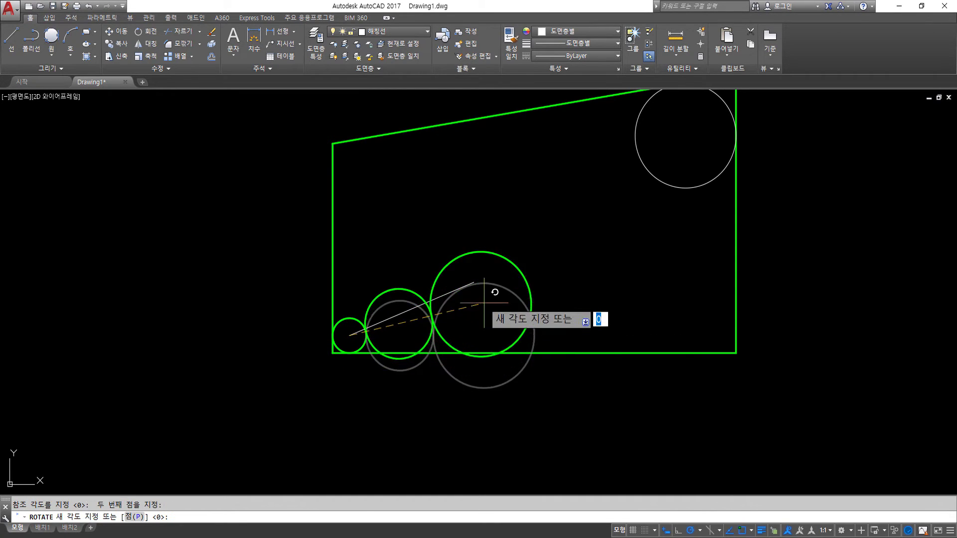
click(474, 283)
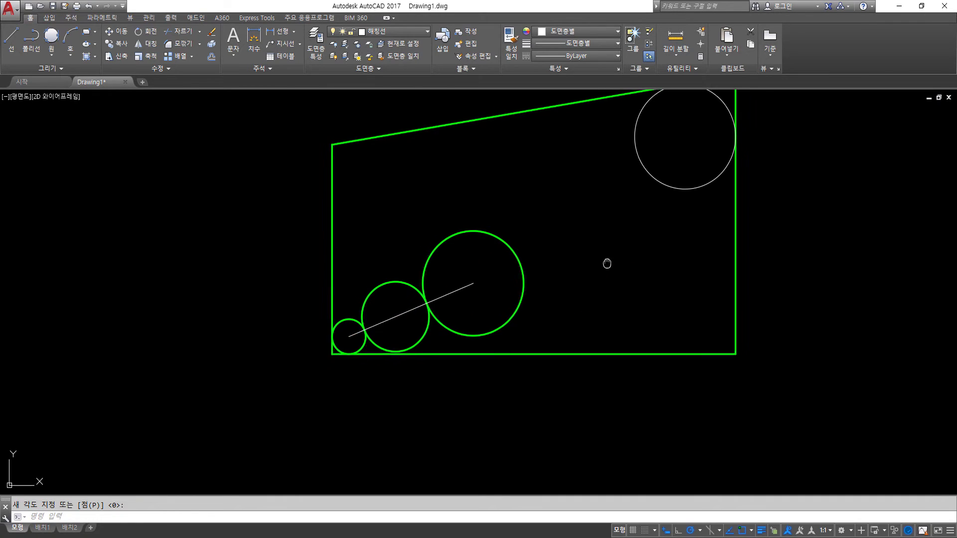
middle_drag(610, 263, 527, 311)
Step: Delete the upper-right circle and short line, then start a helper line at the big circle's right quadrant
click(582, 293)
click(561, 209)
click(379, 336)
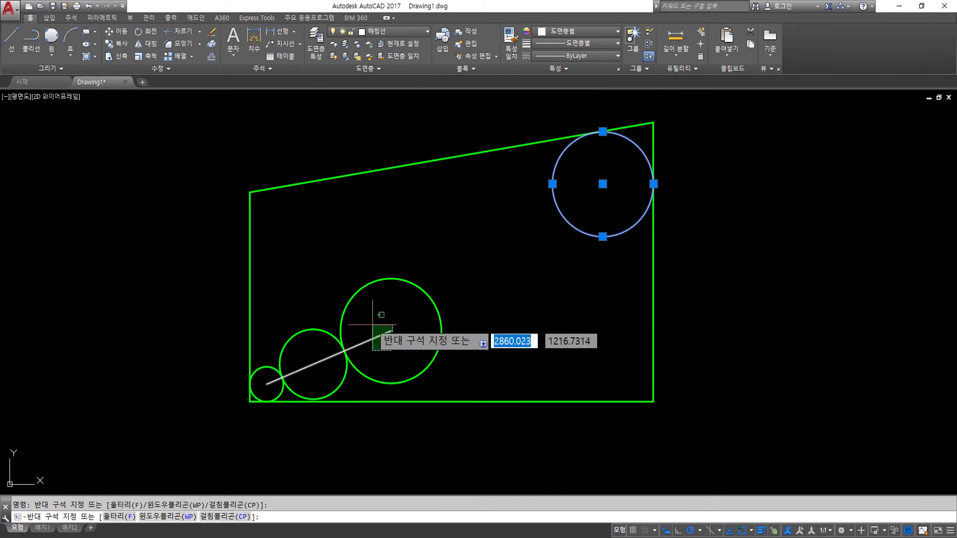
click(421, 330)
click(470, 338)
key(Delete)
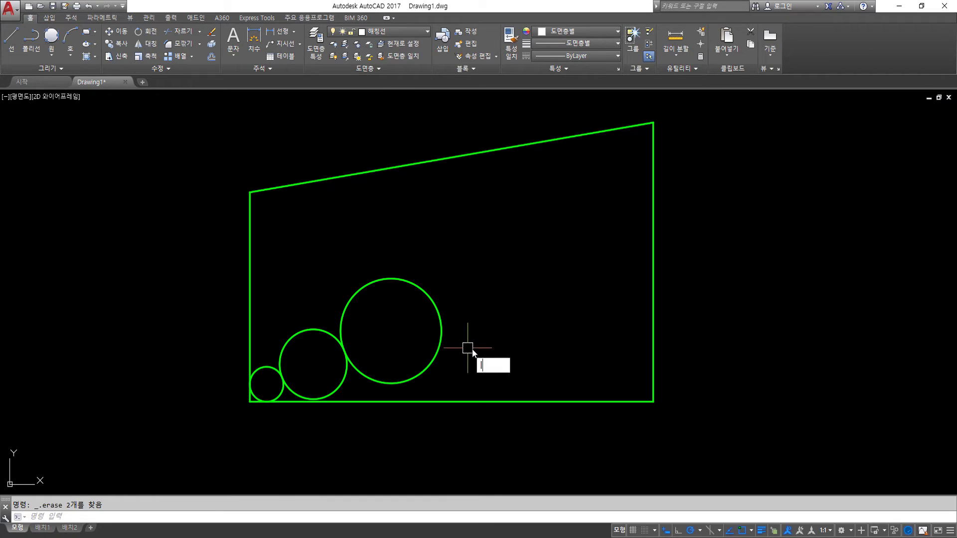
text(l)
key(Return)
click(441, 331)
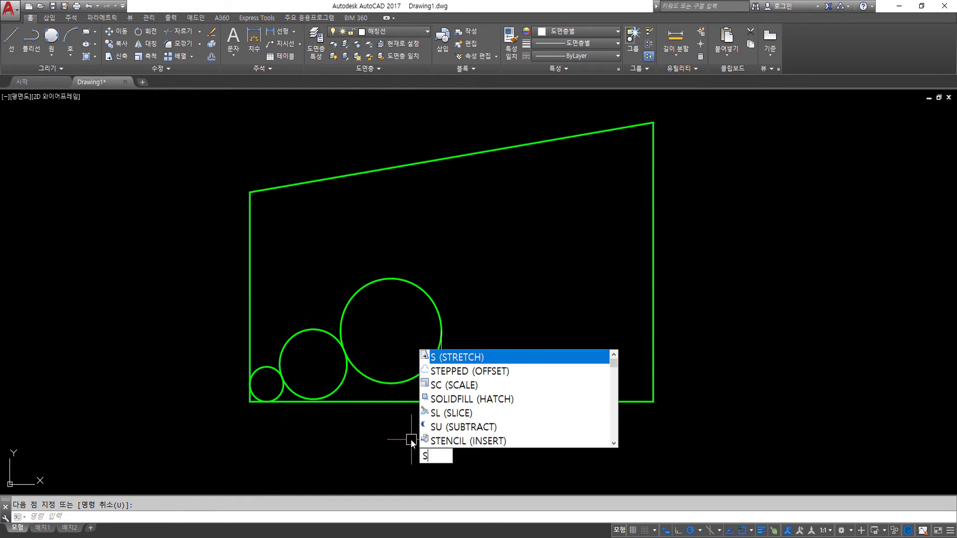
Step: Scale the three circles by reference from the lower-left corner so they fill the outline
text(c)
key(Return)
click(380, 370)
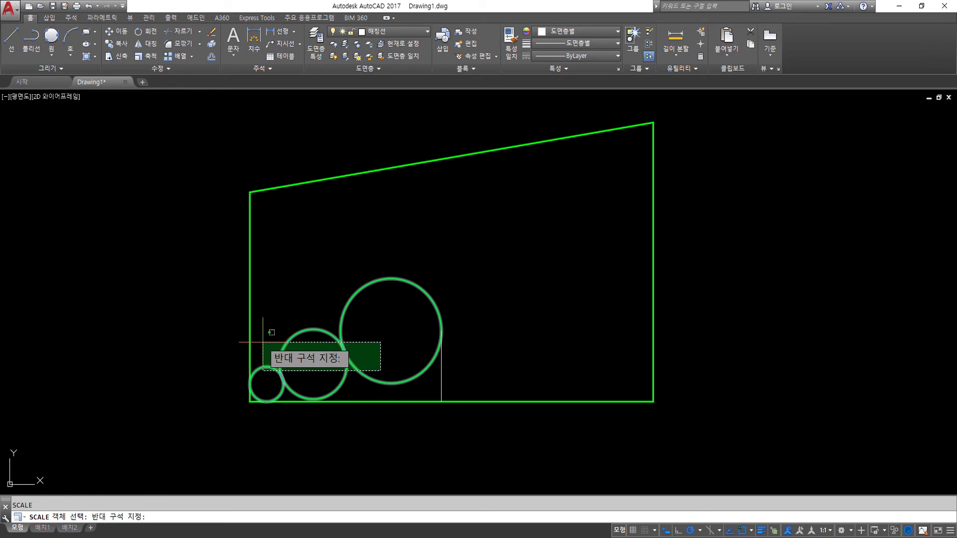
click(286, 356)
key(Return)
click(249, 401)
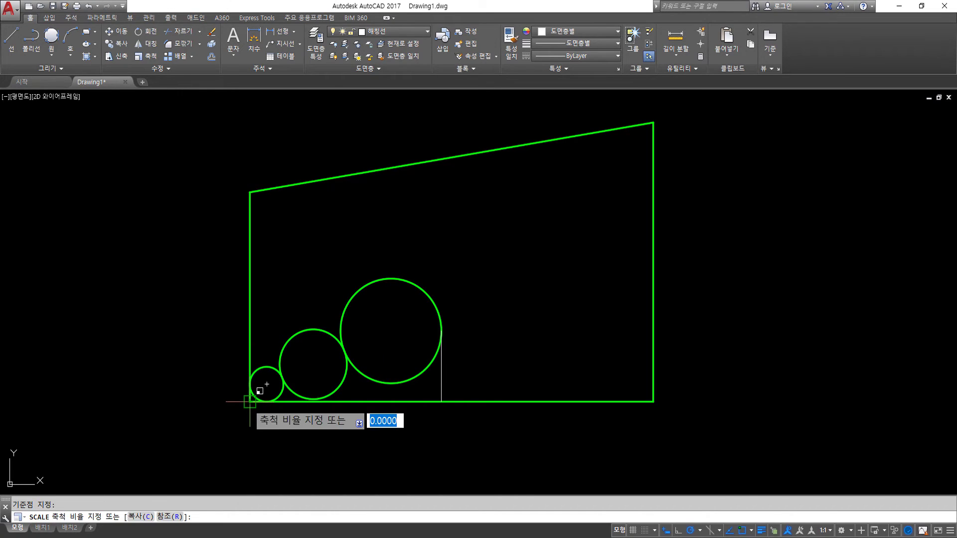
key(Return)
click(250, 401)
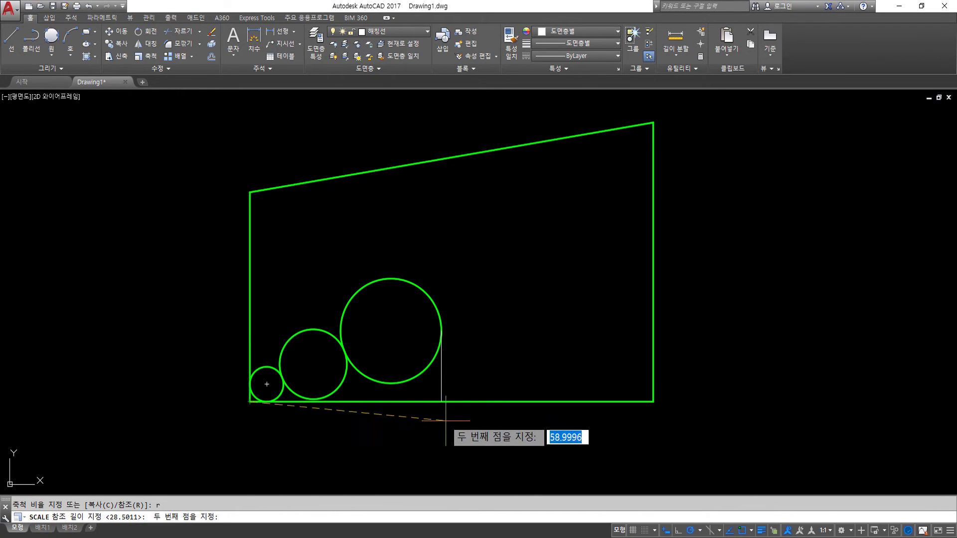
click(441, 402)
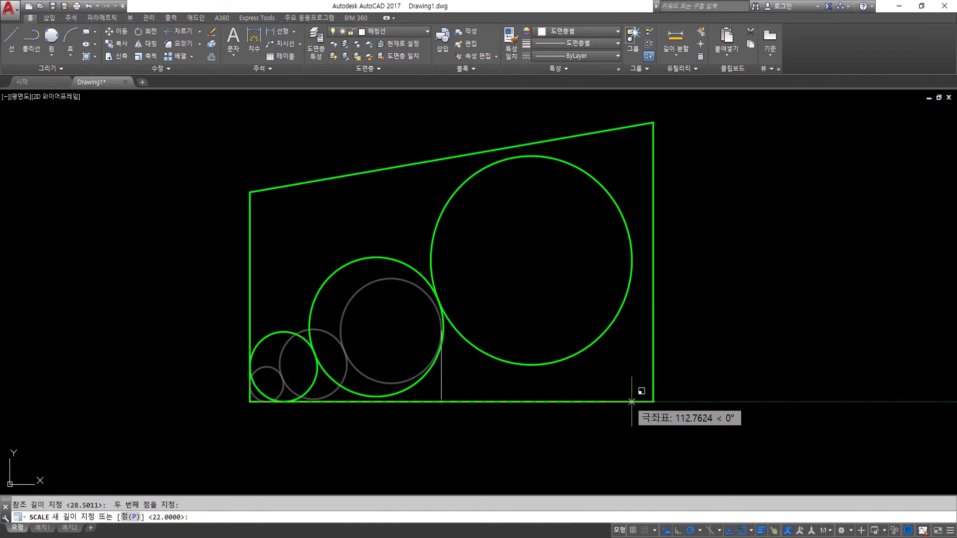
click(653, 401)
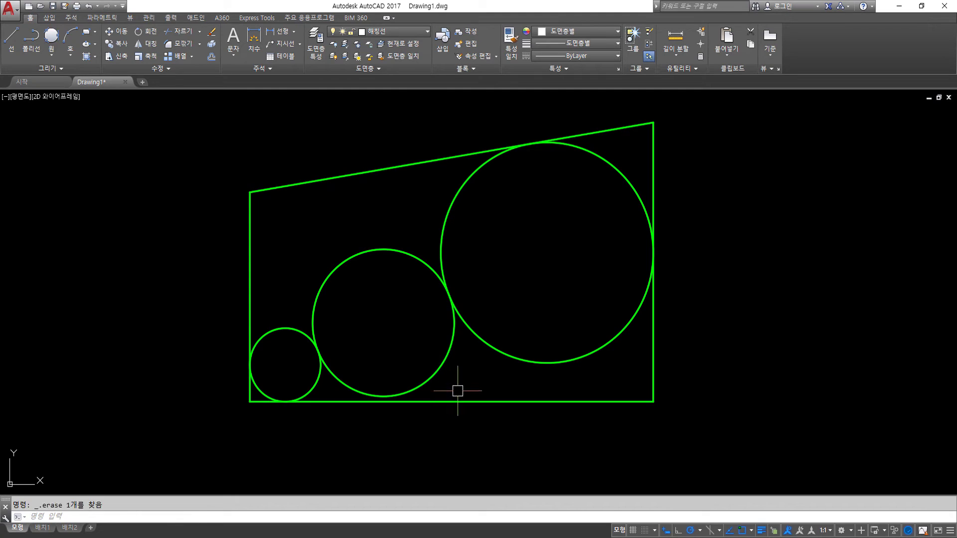
Step: Draw a line joining the small and large circle centres and move it to the 중심선 layer
text(l)
key(Return)
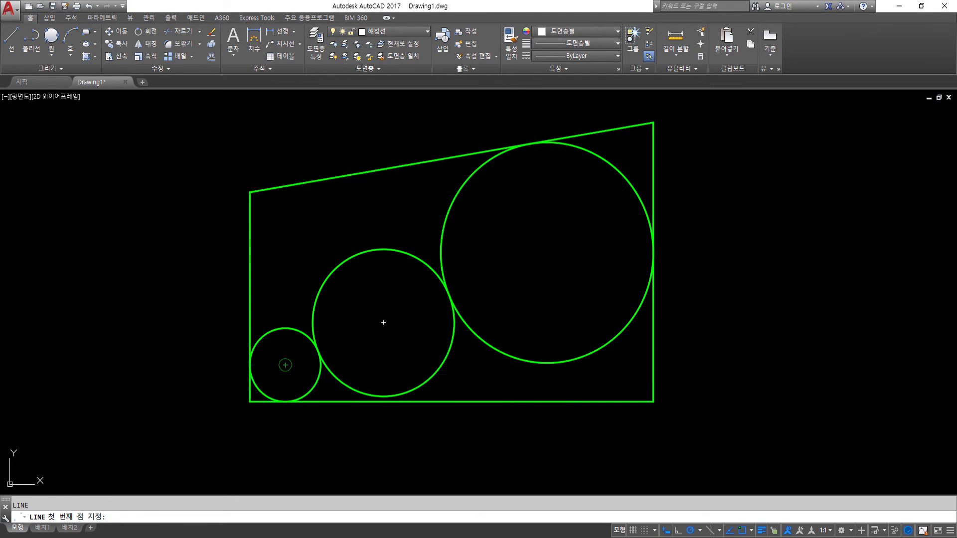
click(285, 364)
click(547, 252)
key(Return)
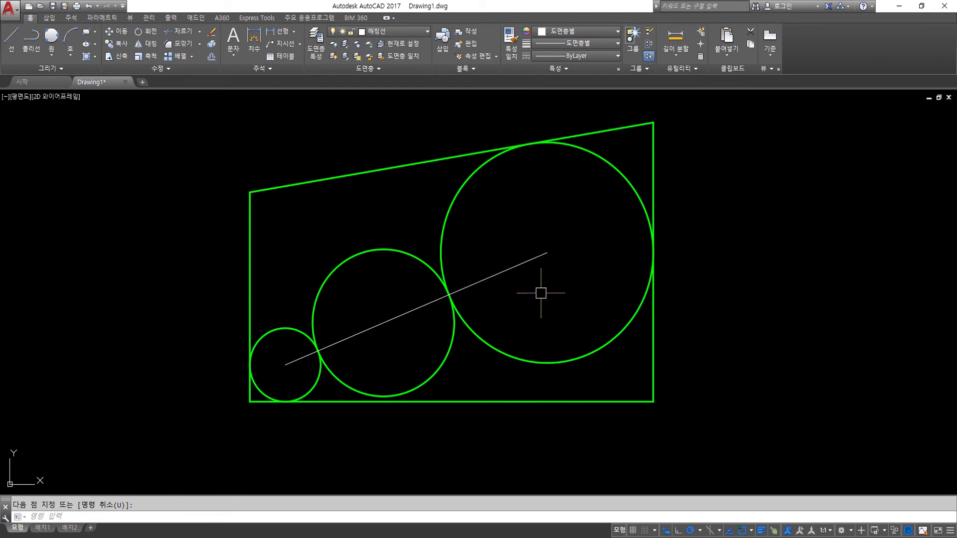
click(498, 245)
click(411, 35)
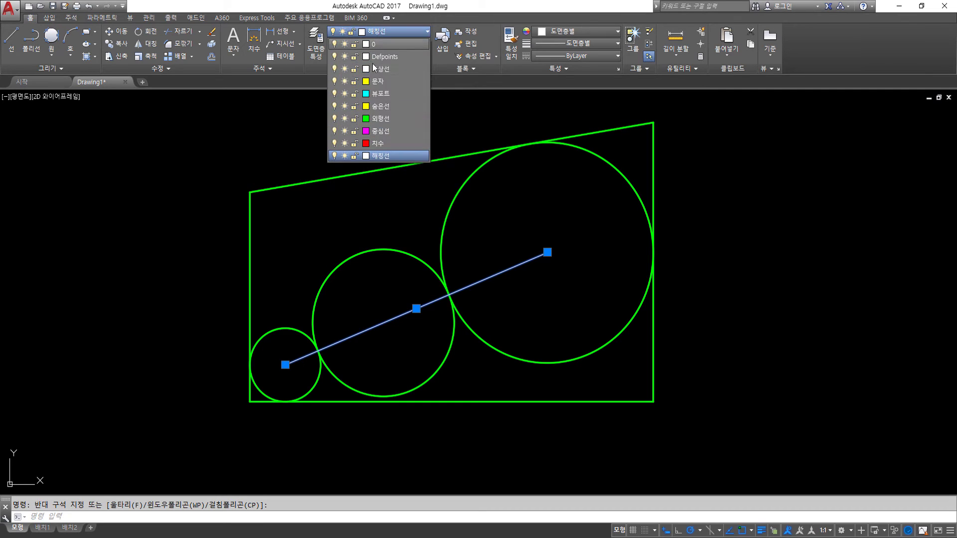
click(381, 134)
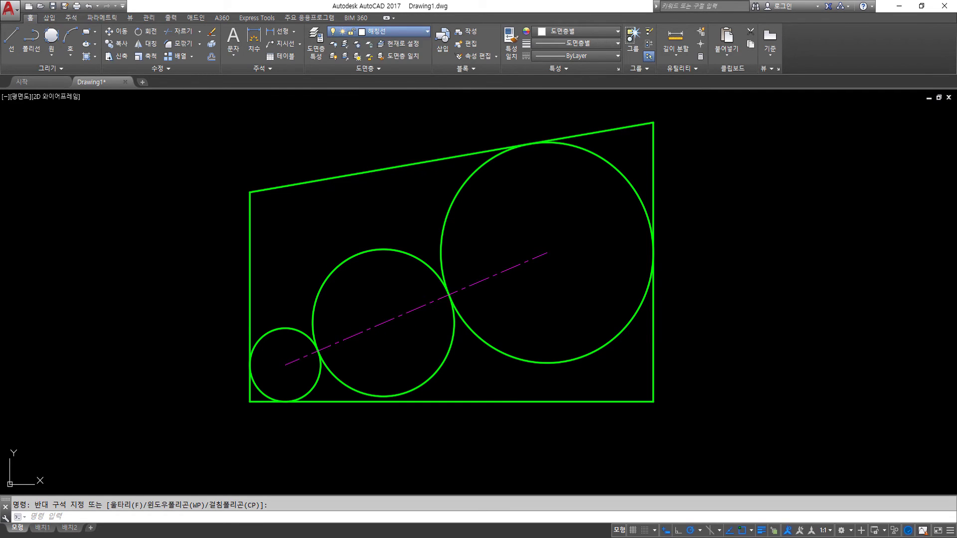
middle_drag(336, 252, 378, 263)
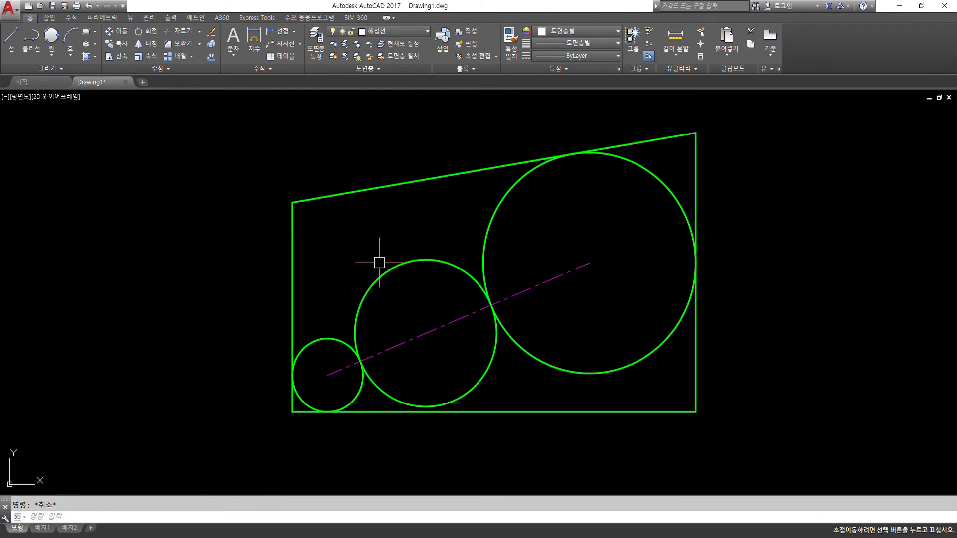
Step: Make 치수 the current layer and dimension the left edge as 60
click(392, 31)
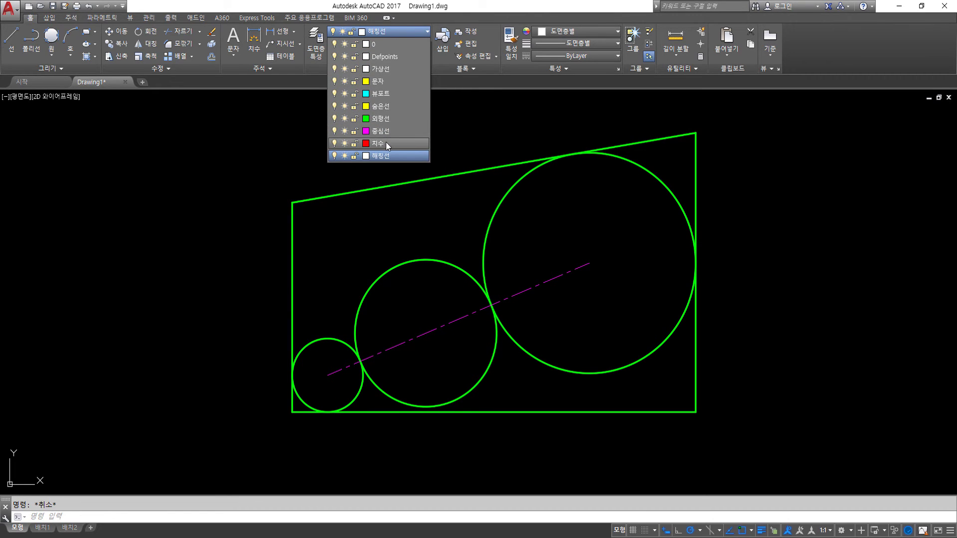
click(386, 142)
key(Return)
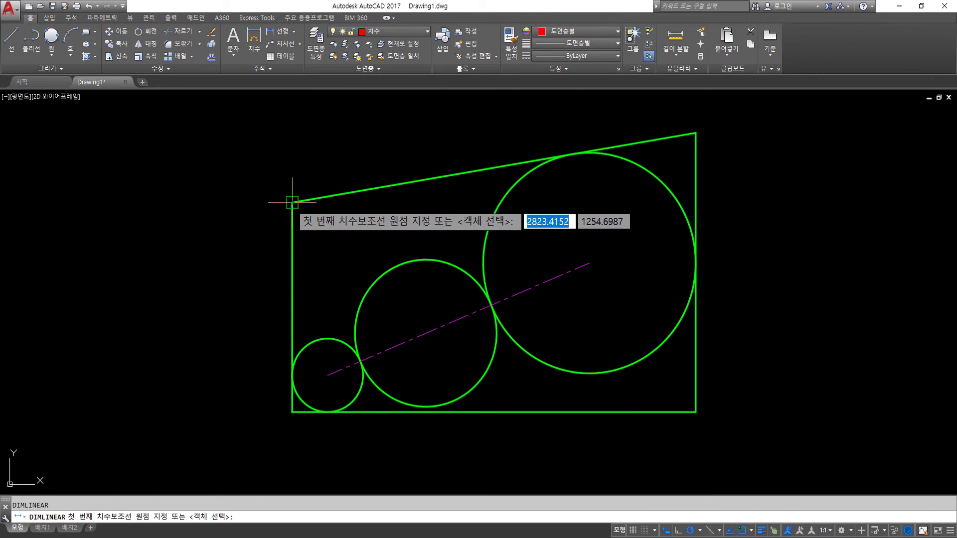
click(293, 202)
click(292, 412)
click(256, 388)
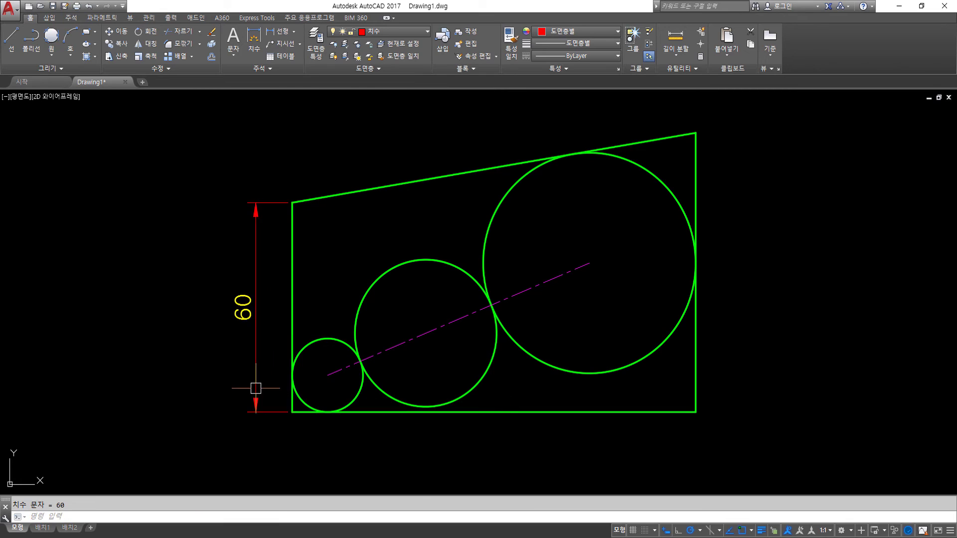
scroll(379, 362, down, 2)
text(1)
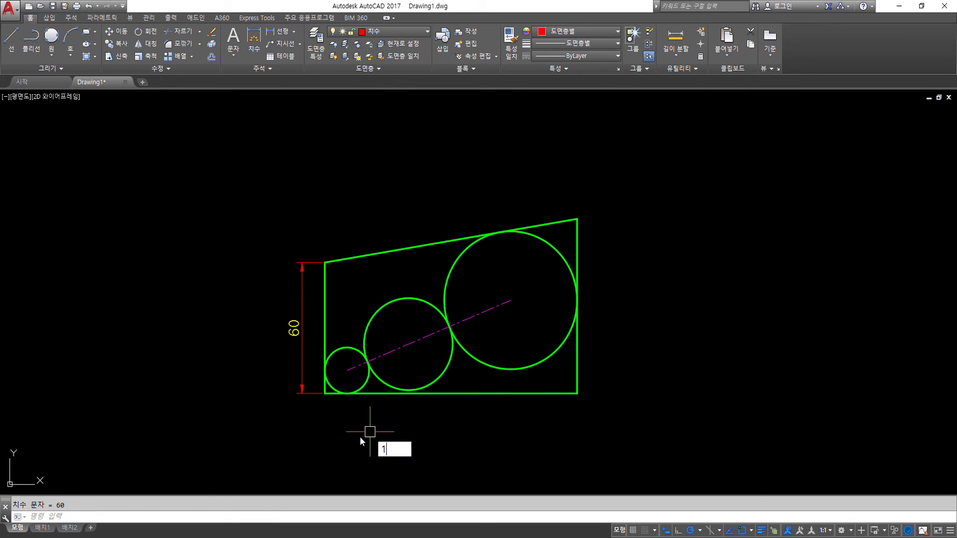
Step: Add linear dimensions of 120 on the bottom edge and 80 on the right edge
key(Return)
click(578, 394)
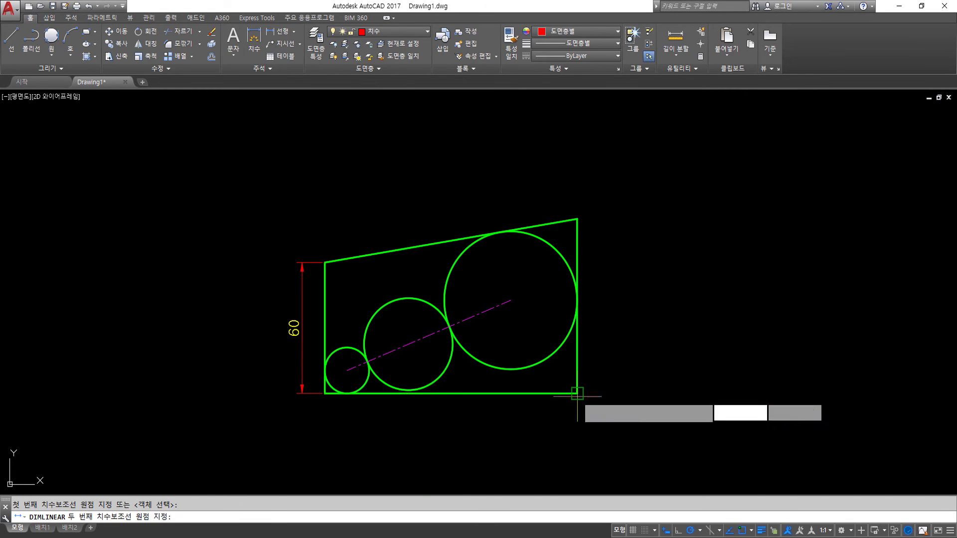
click(324, 394)
click(518, 428)
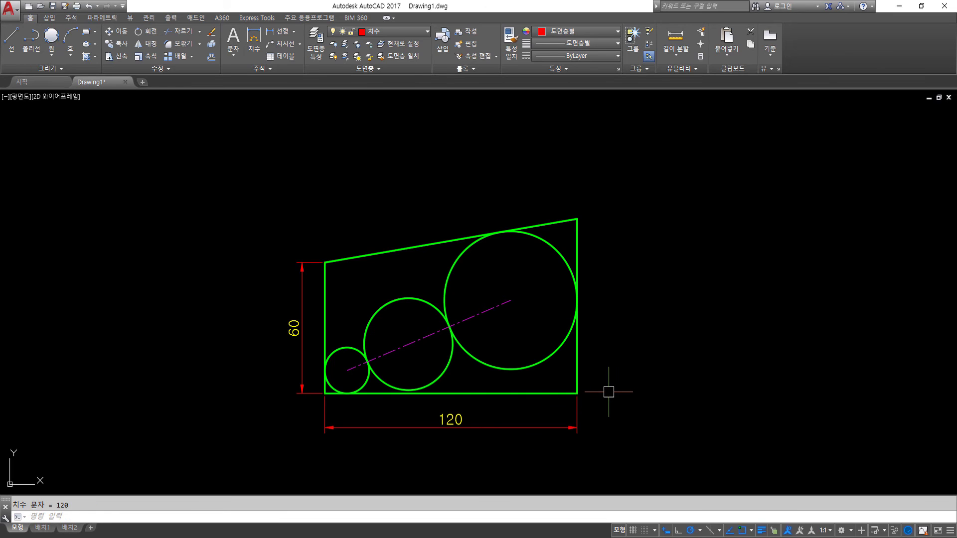
key(Return)
click(577, 394)
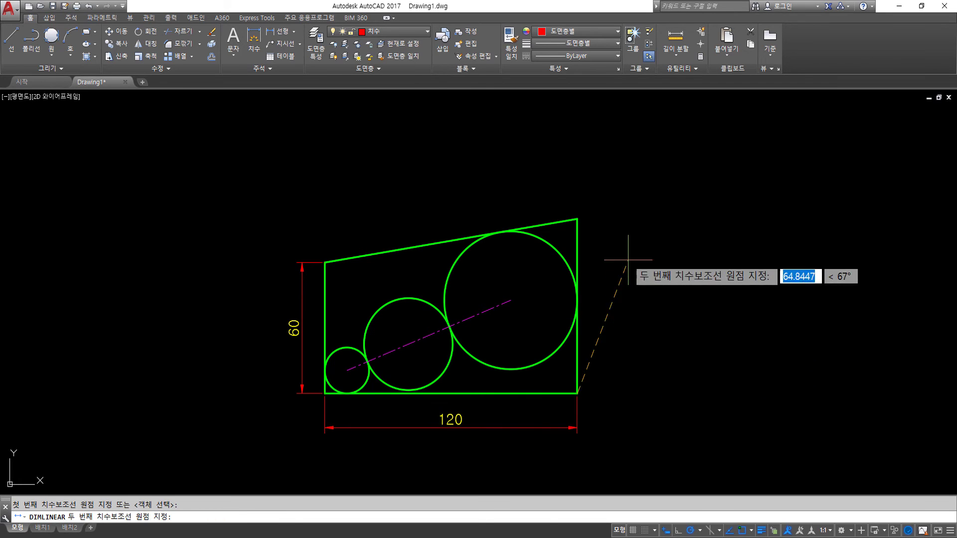
click(577, 219)
click(617, 224)
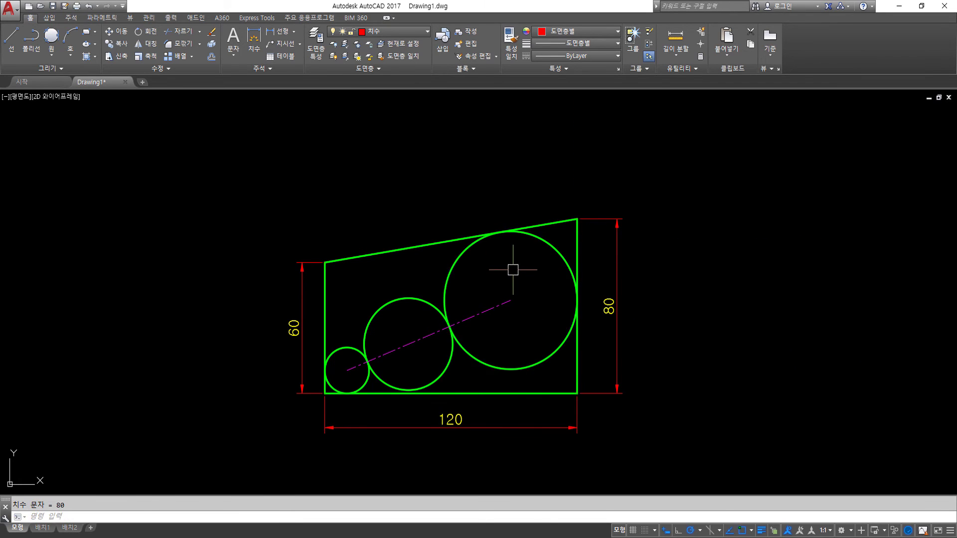
text(4)
key(Return)
Step: Add diameter dimensions Ø63.1917, Ø42.1278 and Ø21.0639 to the large, middle and small circles
click(462, 257)
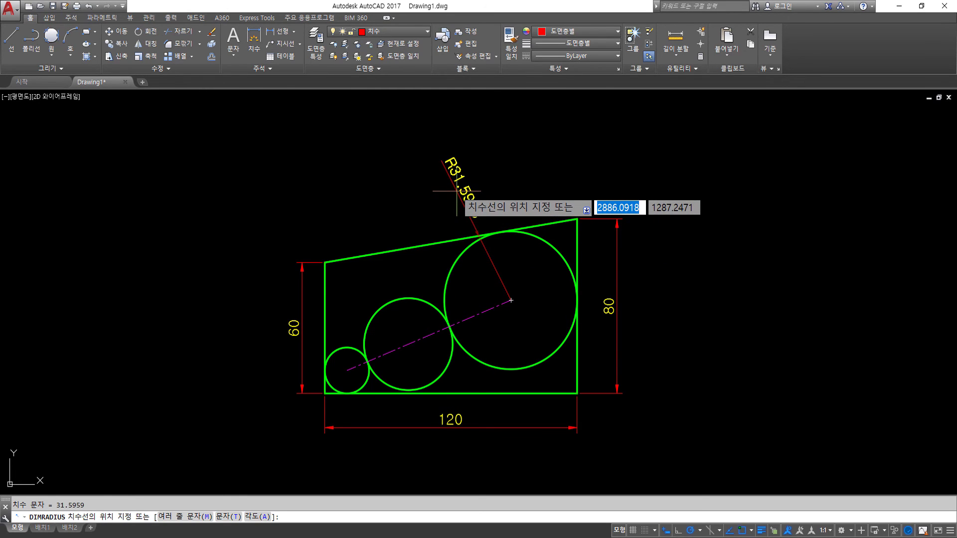
key(Escape)
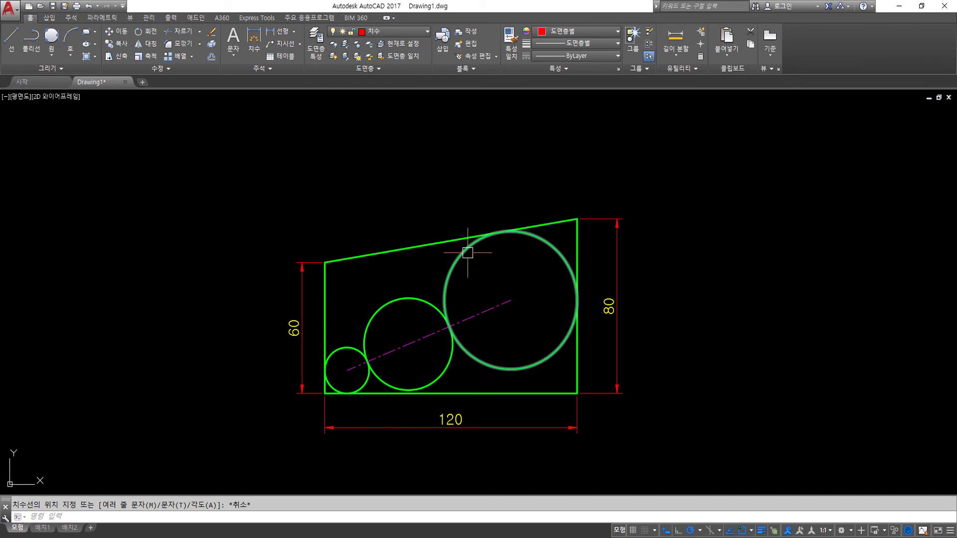
text(5)
key(Return)
click(464, 255)
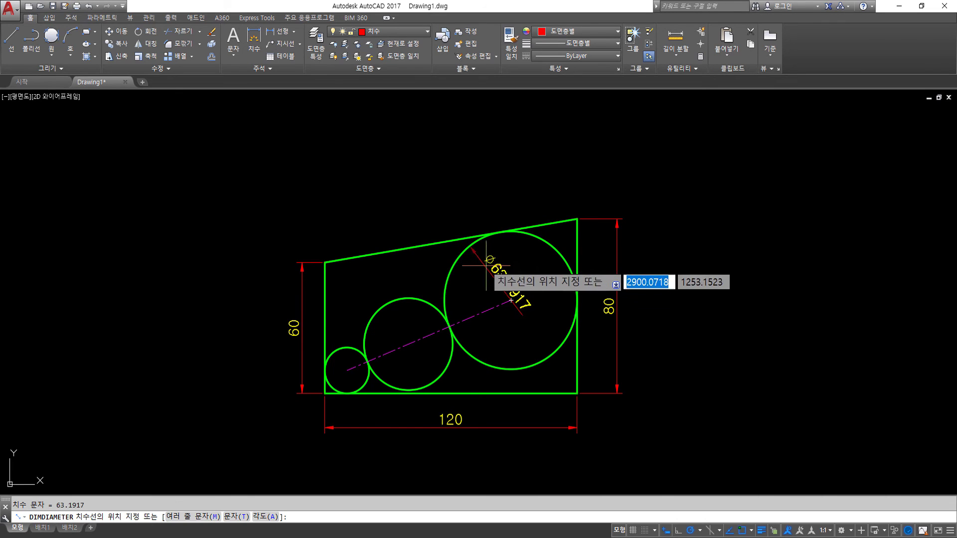
click(472, 205)
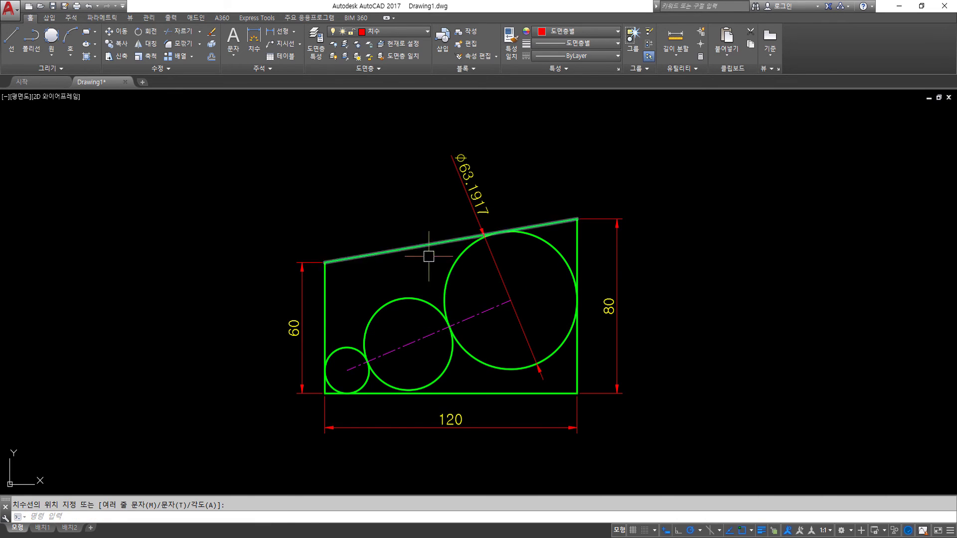
key(Return)
click(420, 297)
click(406, 219)
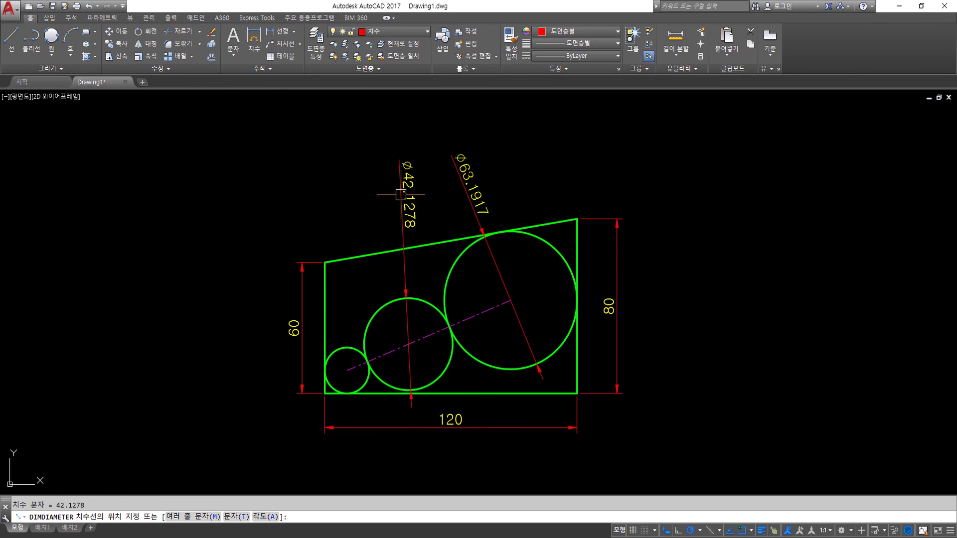
key(Return)
click(350, 349)
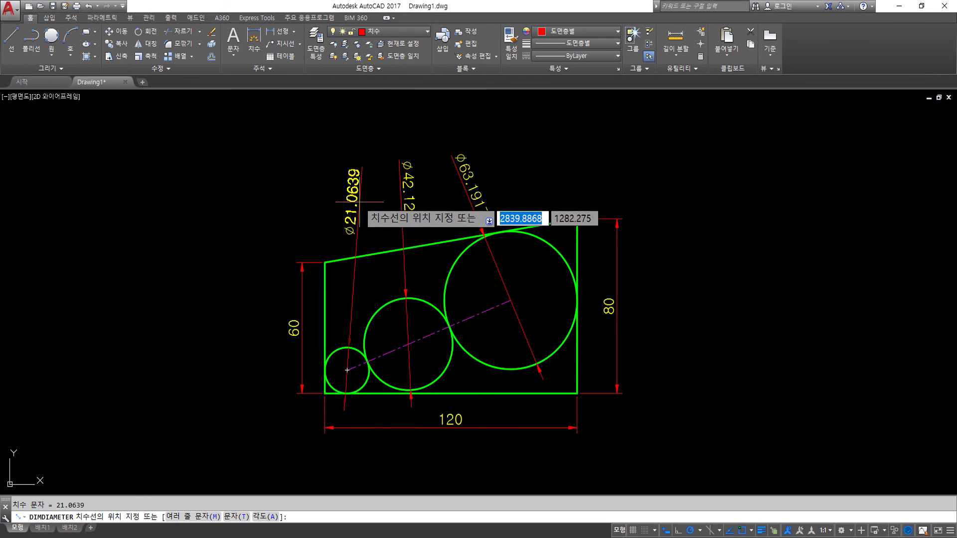
middle_drag(306, 262, 387, 250)
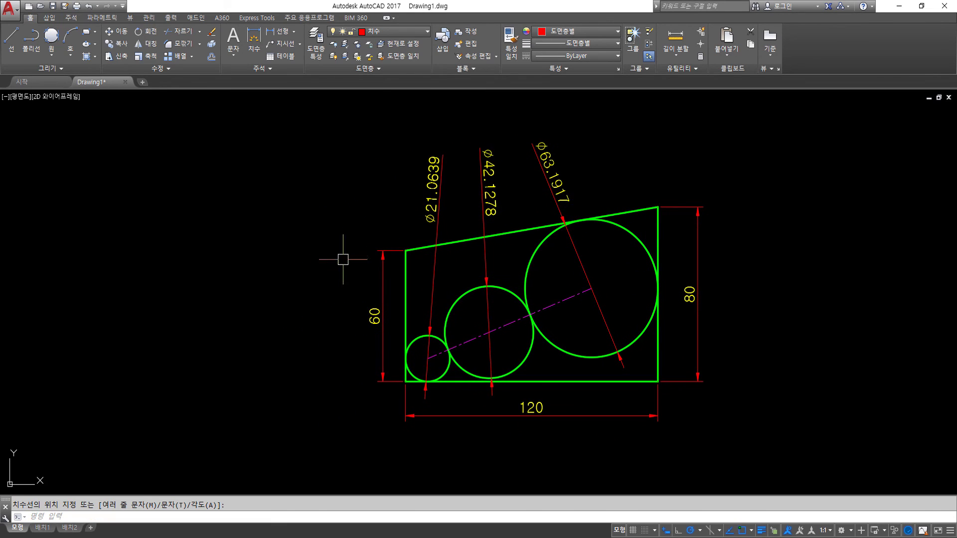
Step: Fill the gap above the circles with a solid orange hatch and select it
text(H)
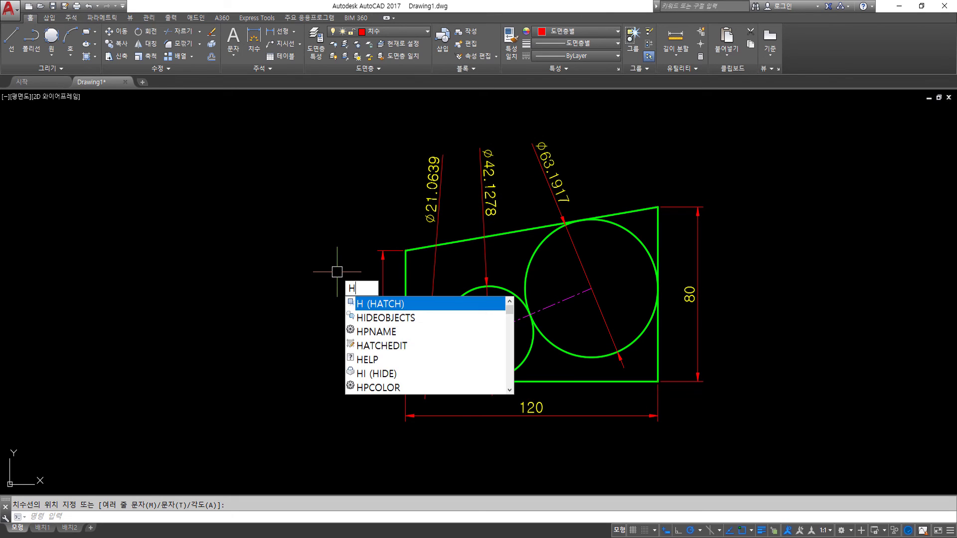
key(Return)
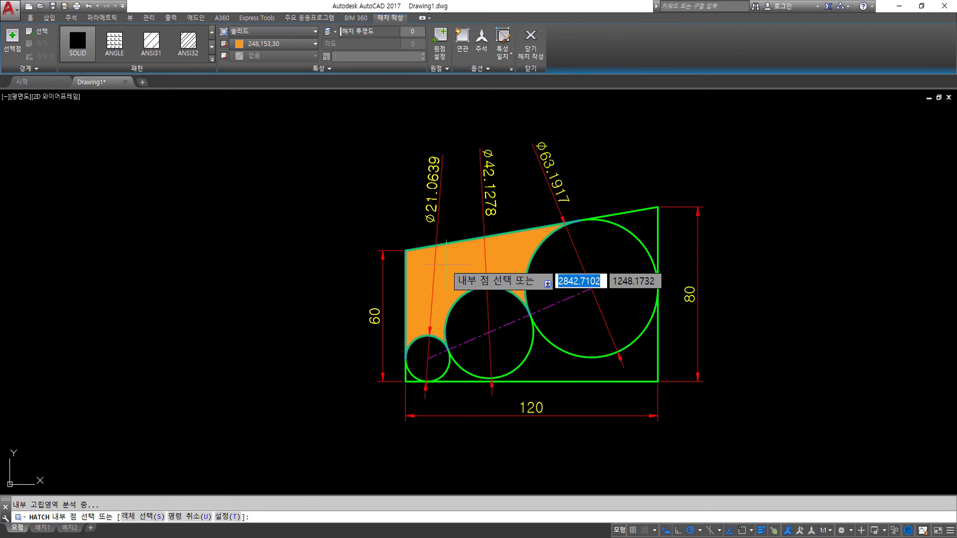
key(Escape)
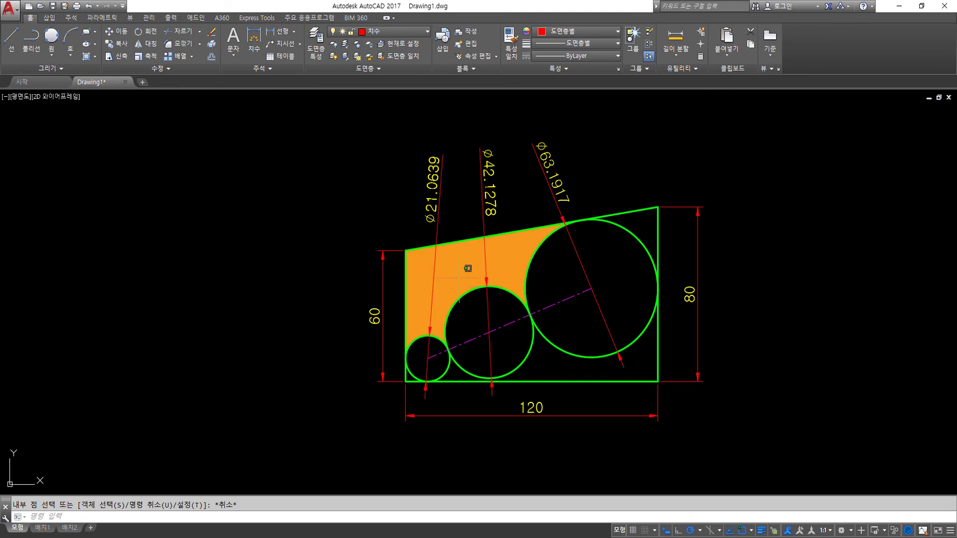
click(468, 268)
Step: Read the orange hatch's area of 1942.0454 in the Properties palette, then deselect it
key(ctrl+1)
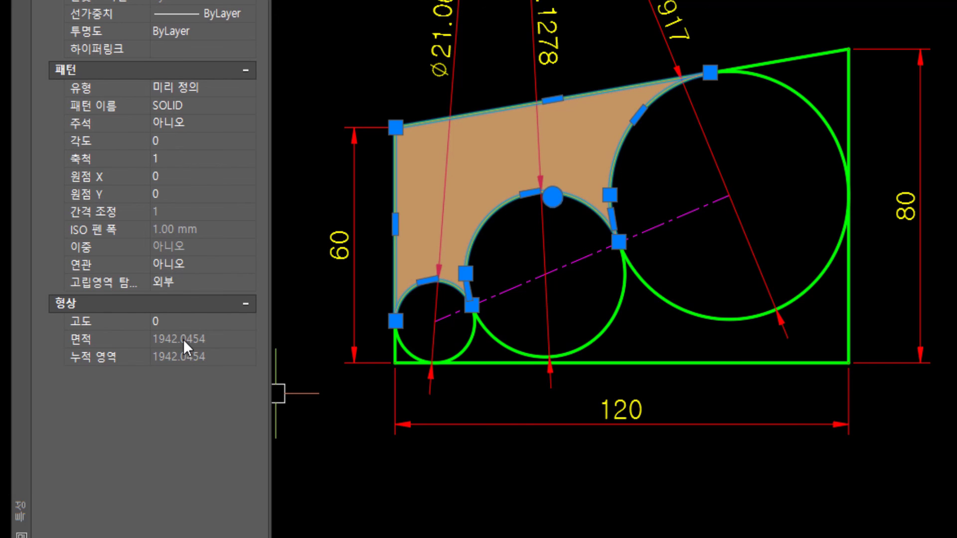
key(Escape)
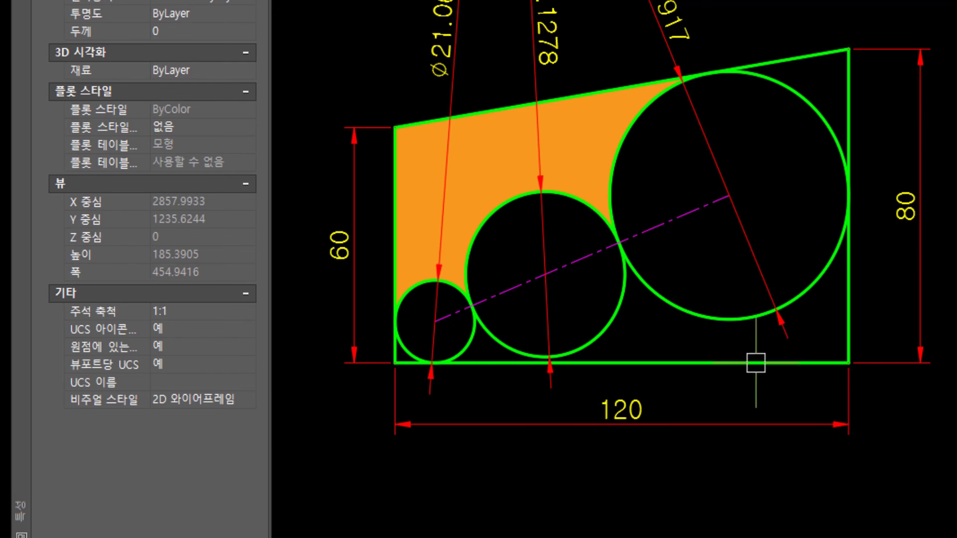